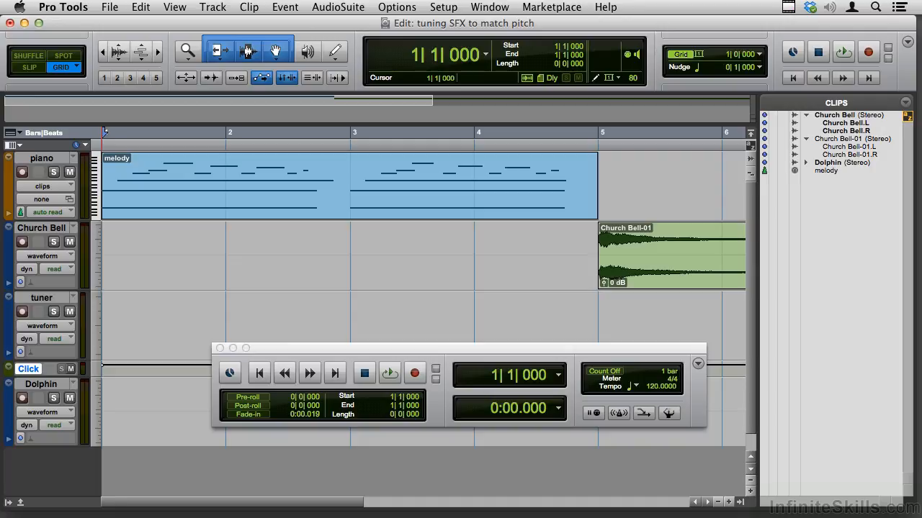
Play the session from the start to hear the piano melody followed by the church bell.
key("space")
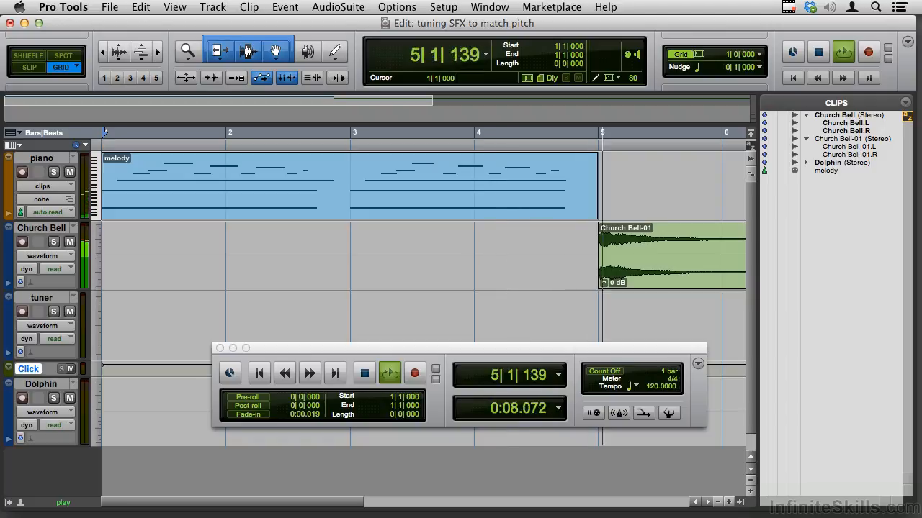
key("space")
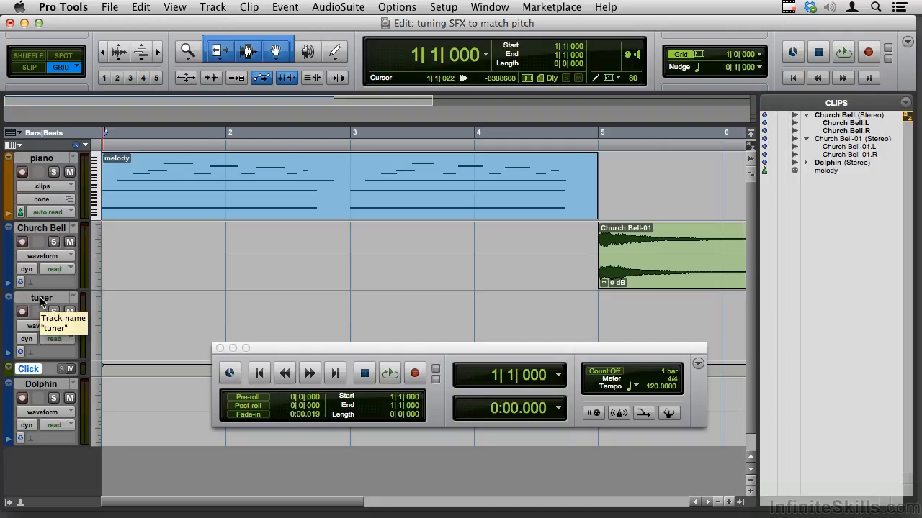
Show the mixer without the transport window and lower the volume of Click to -15.0 dB and tuner to -11.5 dB.
key("super+equal")
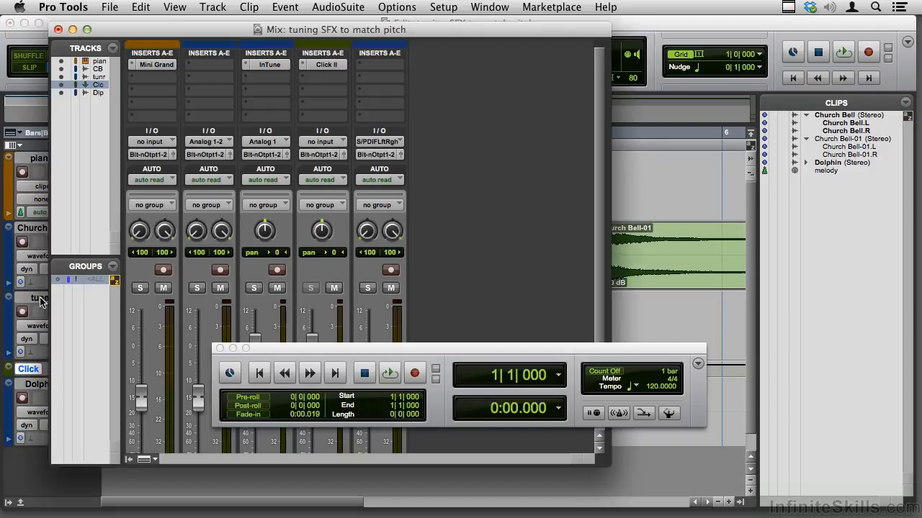
left_click(219, 350)
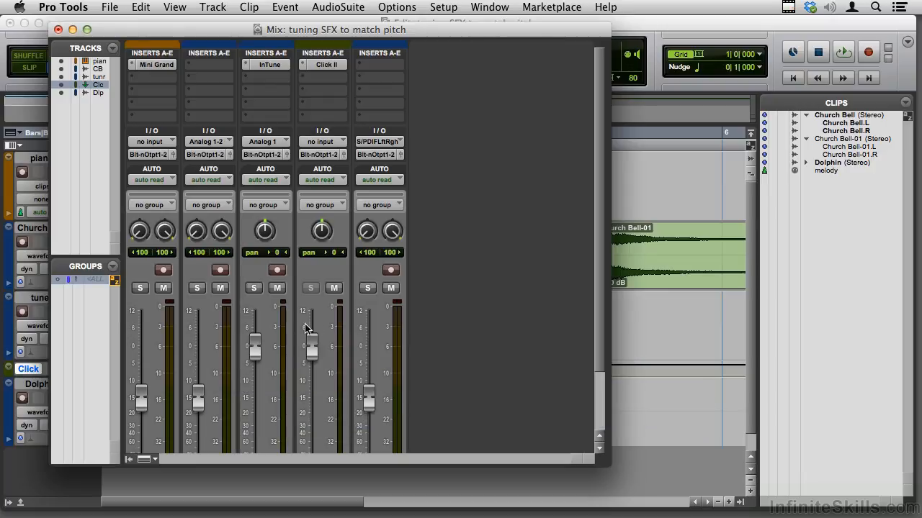
scroll(314, 325, "down", 3)
left_click_drag(309, 271, 316, 330)
scroll(260, 281, "up", 1)
left_click_drag(255, 290, 255, 332)
scroll(479, 278, "up", 5)
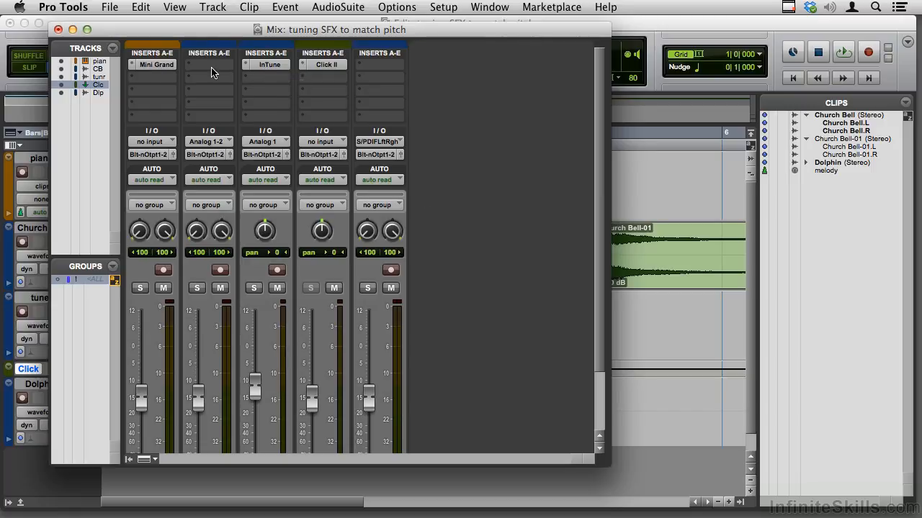
Examine the multichannel pitch-shift plug-ins available for the Church Bell track and the InTune plug-in assigned to the tuner track.
left_click(189, 66)
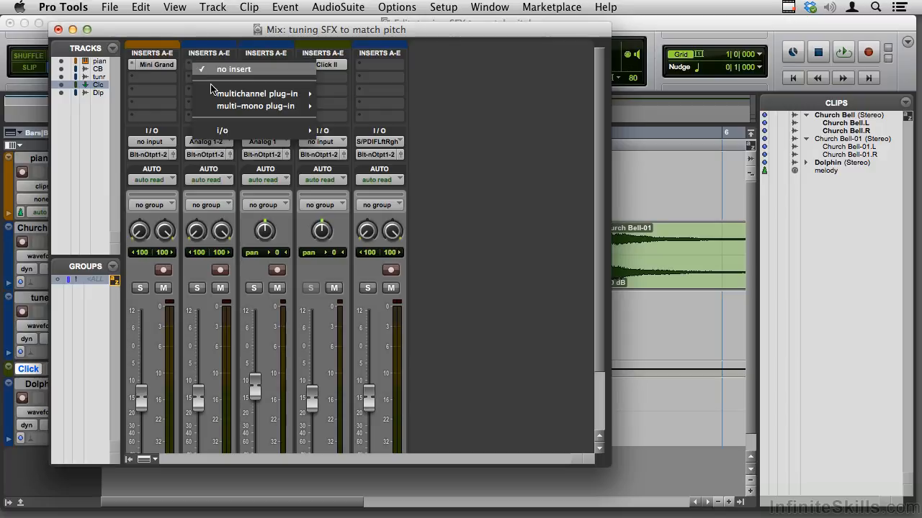
mouse_move(220, 94)
mouse_move(387, 227)
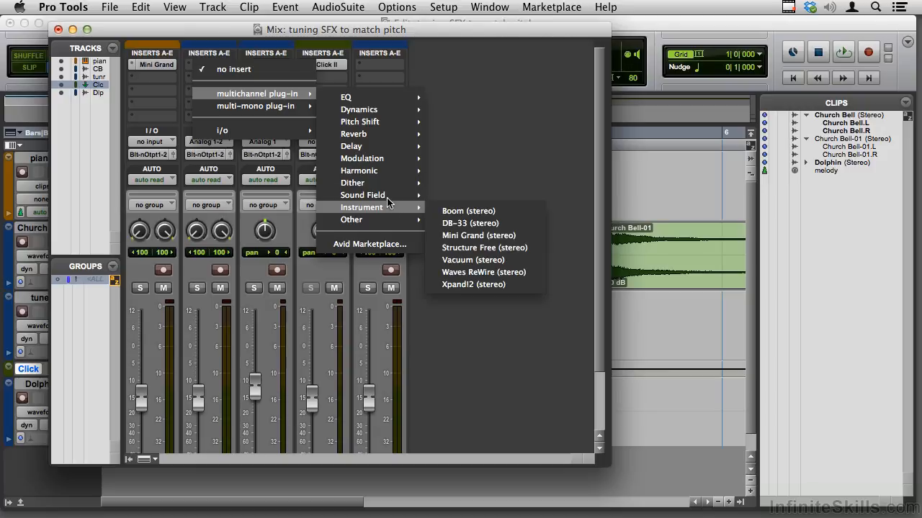
mouse_move(375, 126)
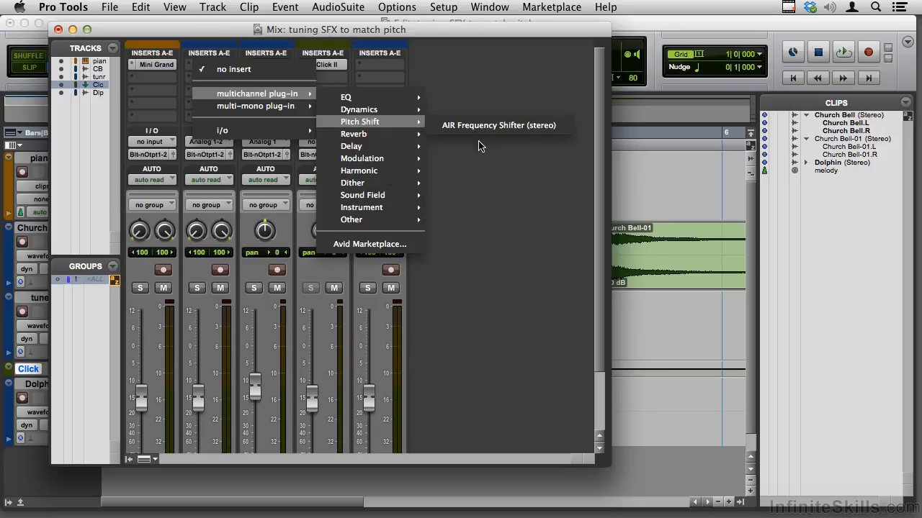
left_click(482, 94)
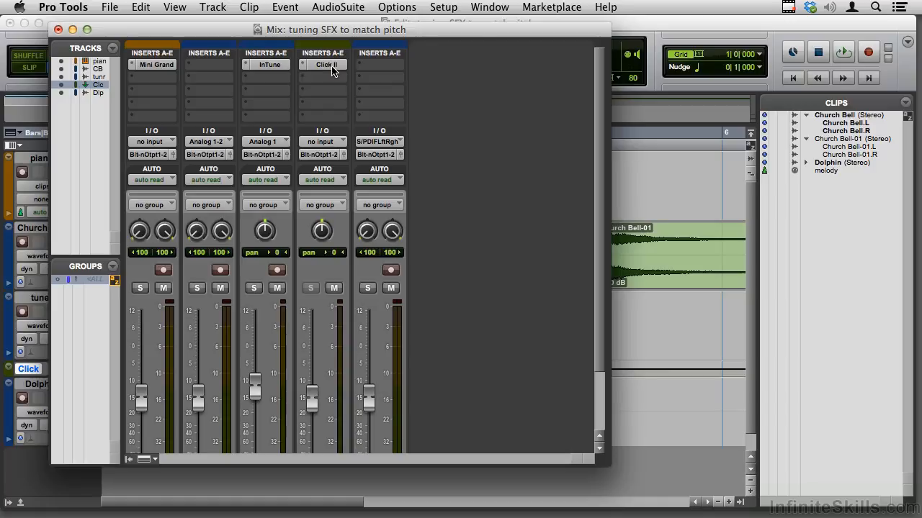
left_click(245, 68)
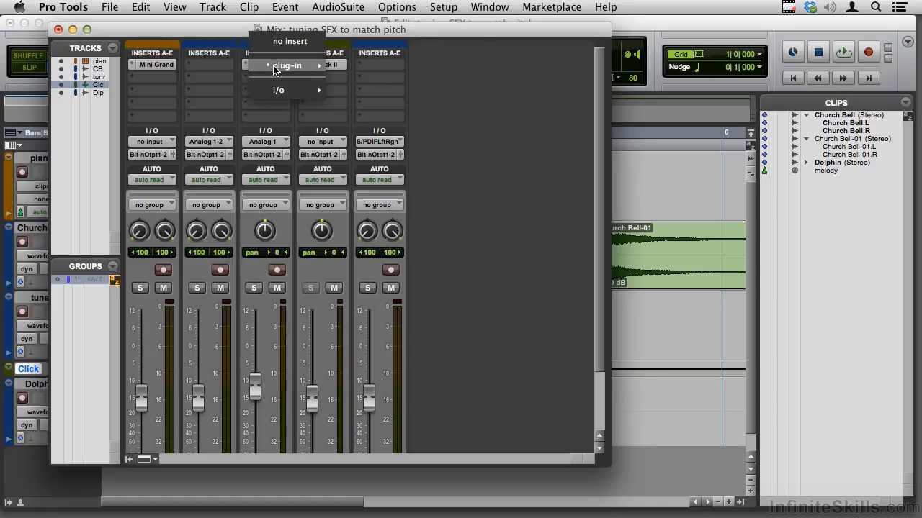
mouse_move(319, 65)
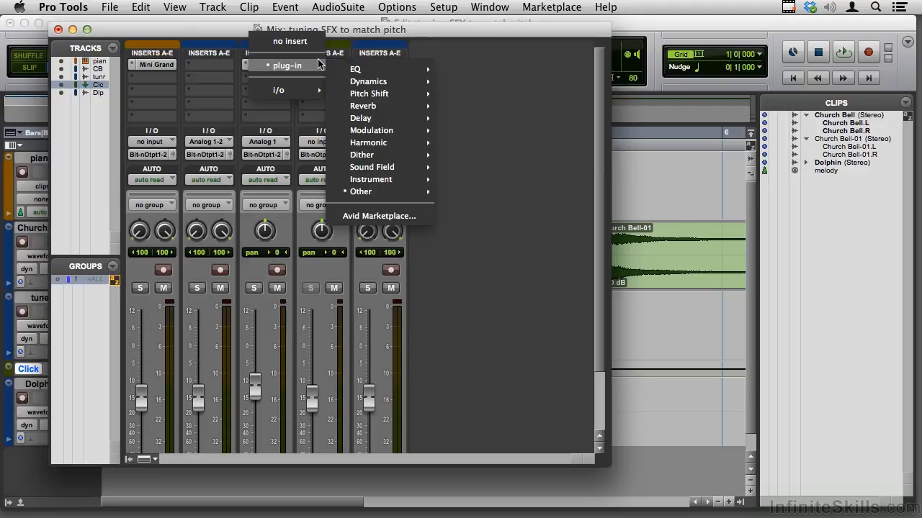
mouse_move(401, 186)
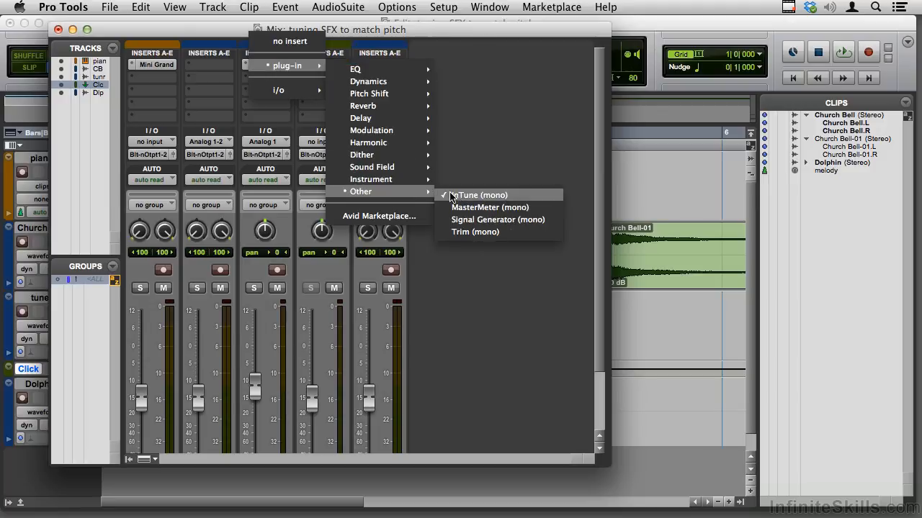
left_click(470, 150)
scroll(470, 149, "down", 5)
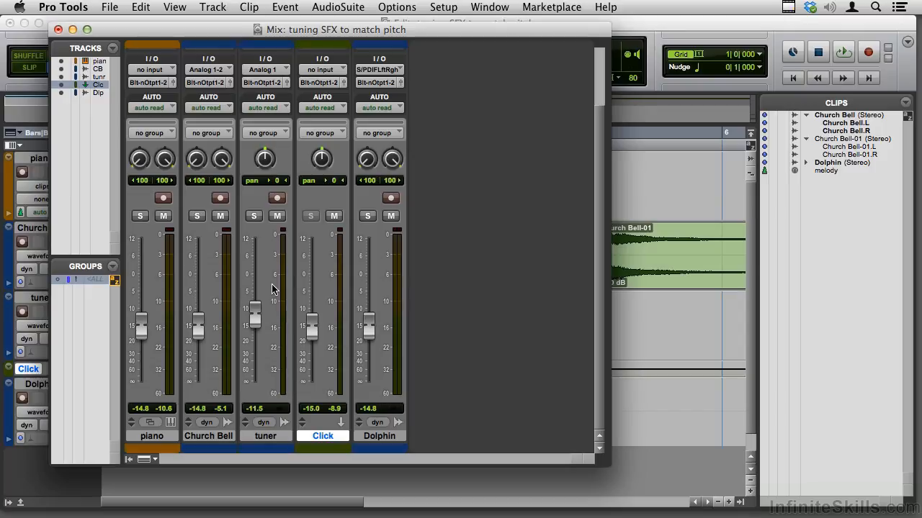
In Shuffle mode, place the Church Bell.L clip at the start of the tuner track and trim the silence before its attack.
key("super+equal")
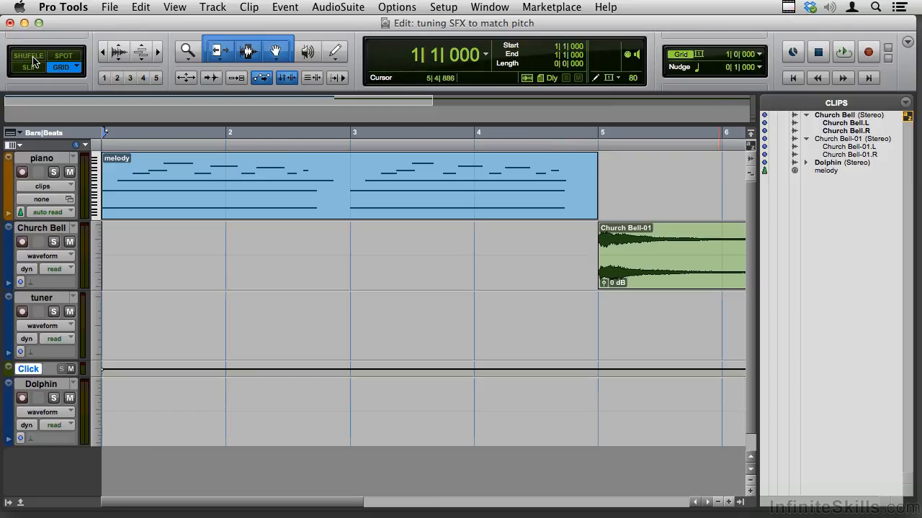
key("F1")
left_click(841, 124)
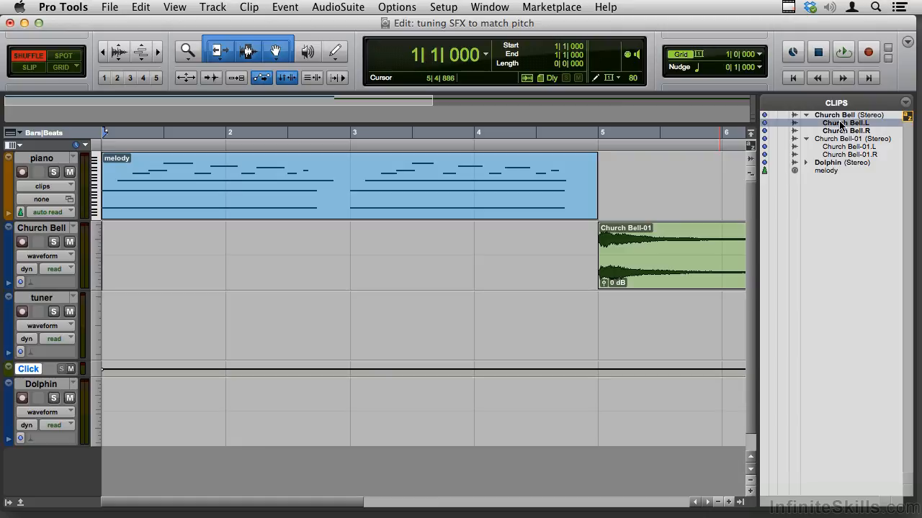
left_click_drag(303, 304, 300, 306)
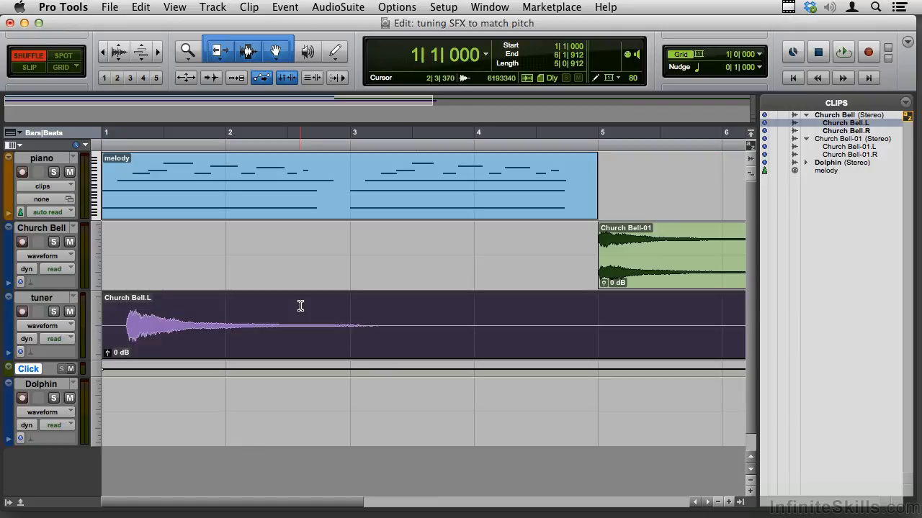
left_click(129, 329)
left_click_drag(130, 329, 127, 337)
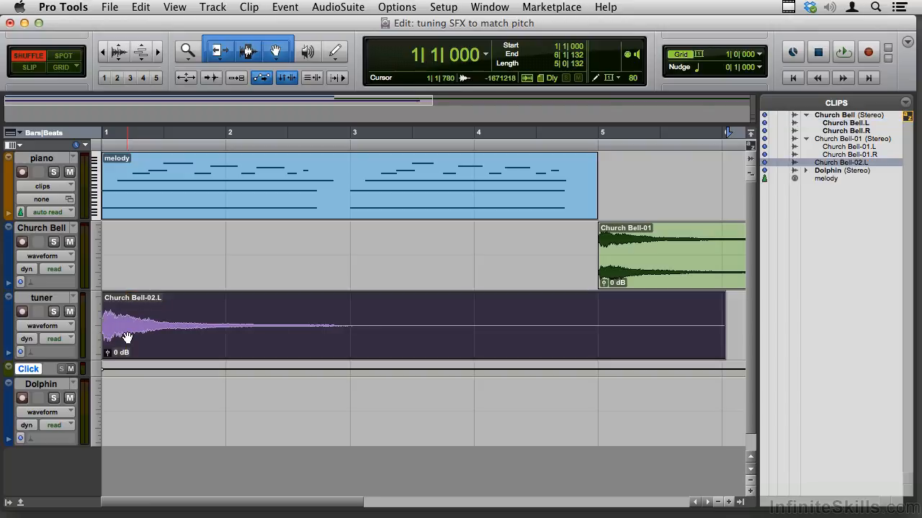
Mute the piano track and briefly play the trimmed bell clip.
left_click(70, 173)
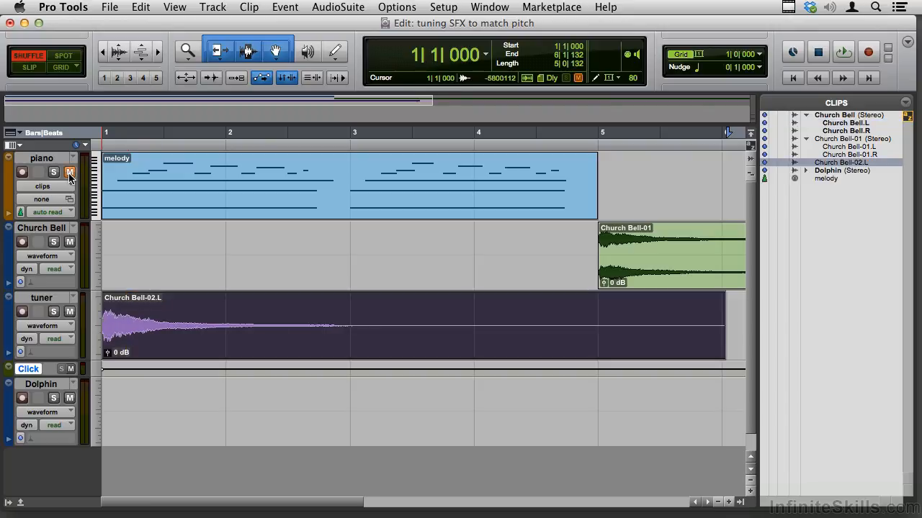
key("space")
key("space")
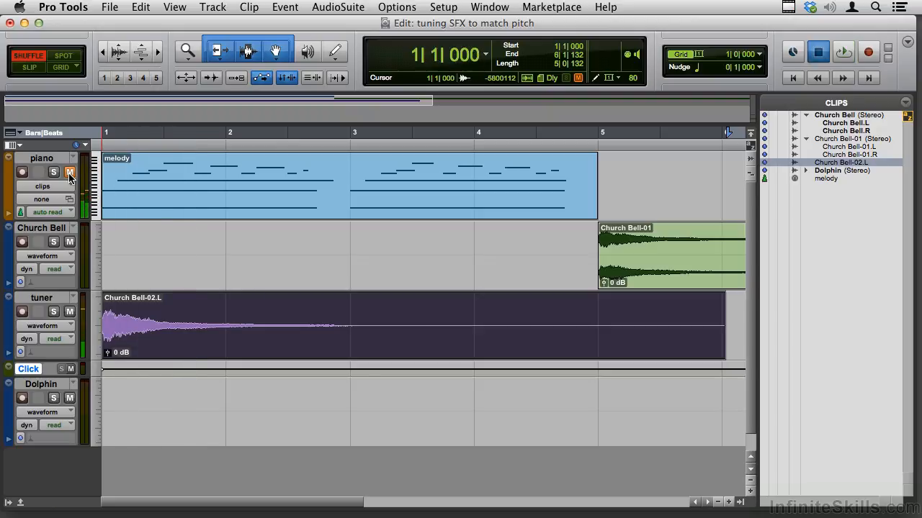
Open InTune on the tuner track, play the bell to check its pitch, and move the plug-in window aside.
key("super+equal")
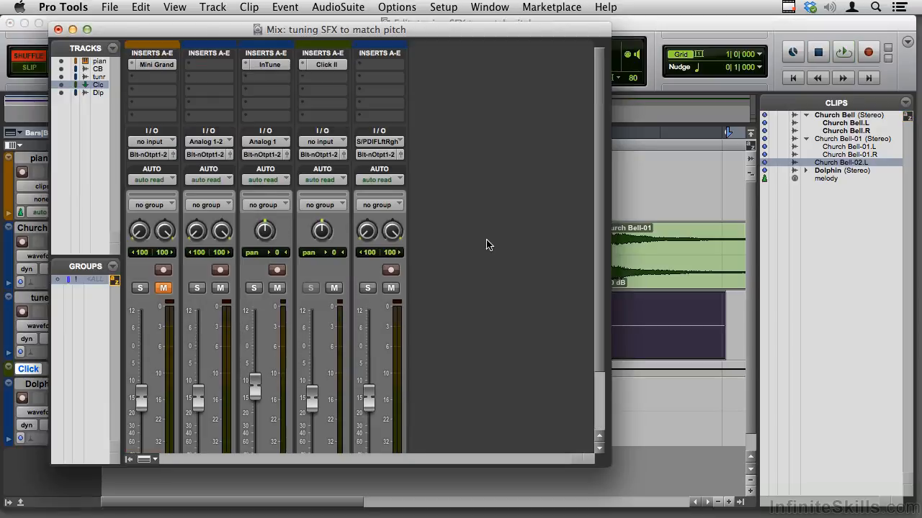
left_click(268, 65)
key("space")
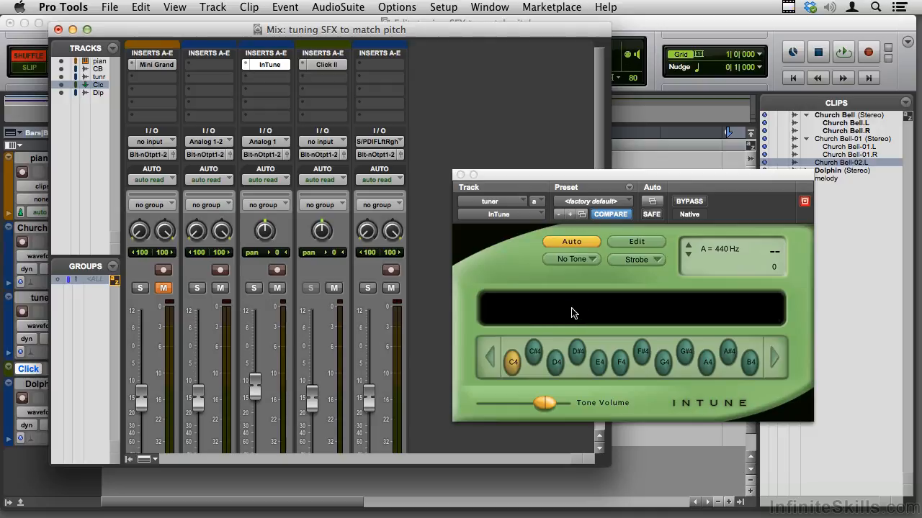
left_click_drag(500, 176, 563, 164)
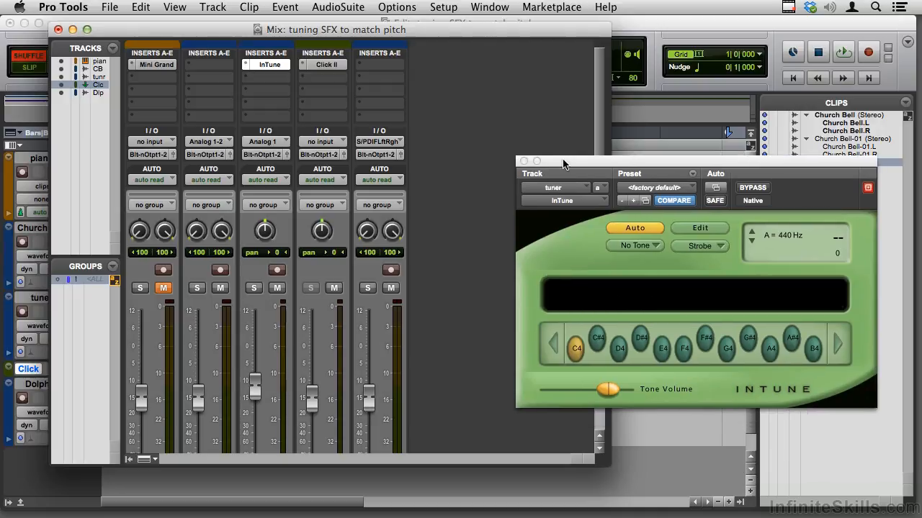
Open the AudioSuite Time Shift processor for the selected bell clip and move its window clear of the tuner track's waveform.
key("super+equal")
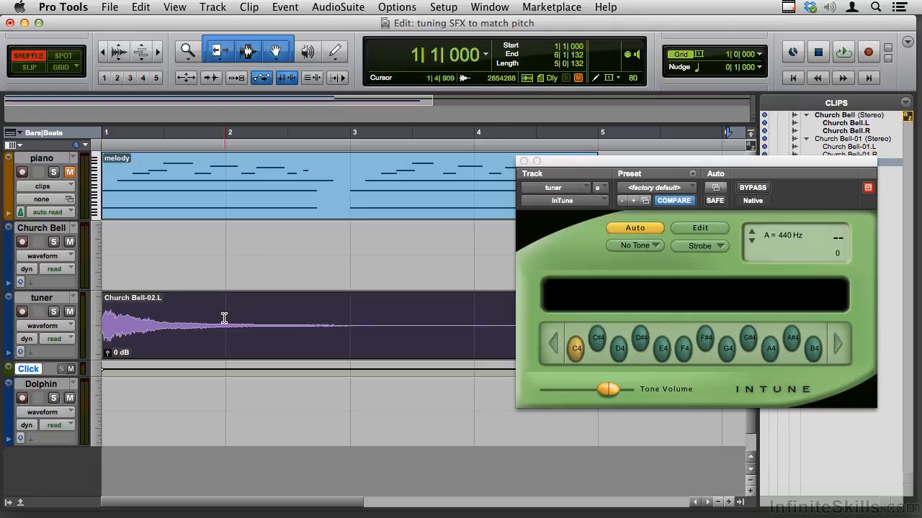
left_click(345, 8)
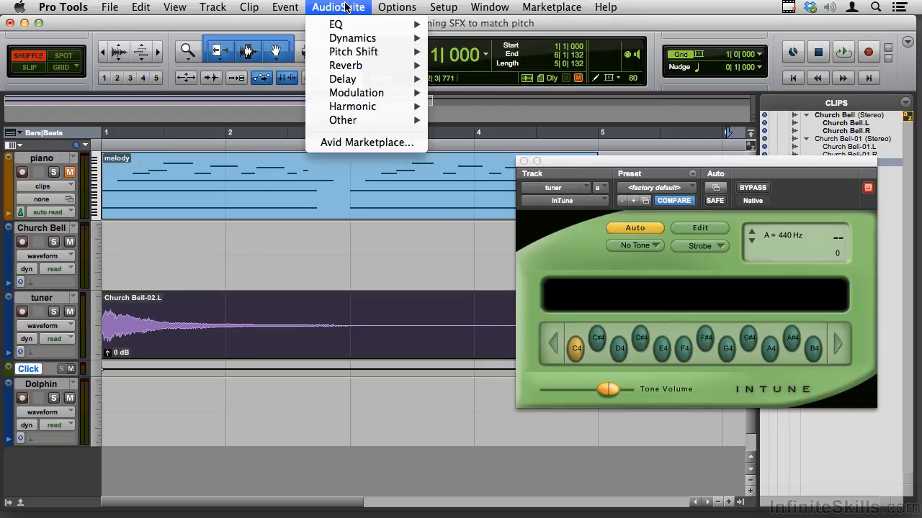
mouse_move(351, 54)
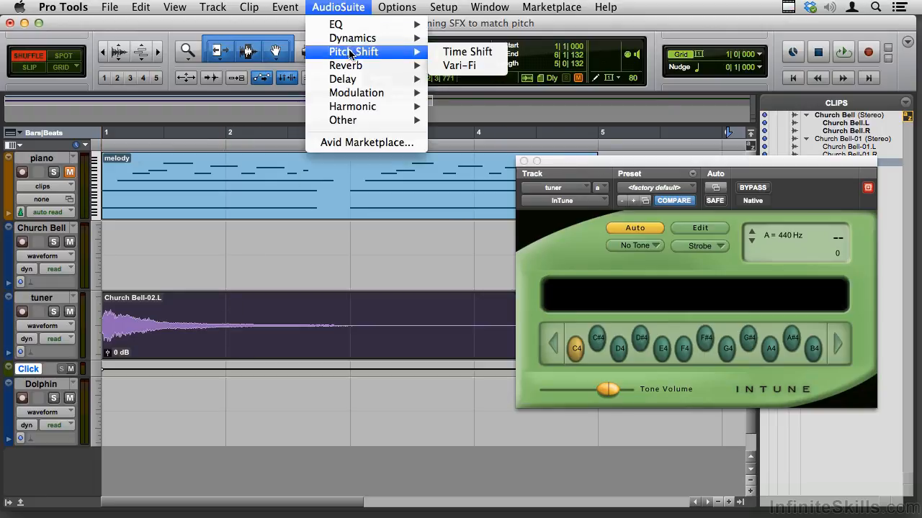
left_click(458, 55)
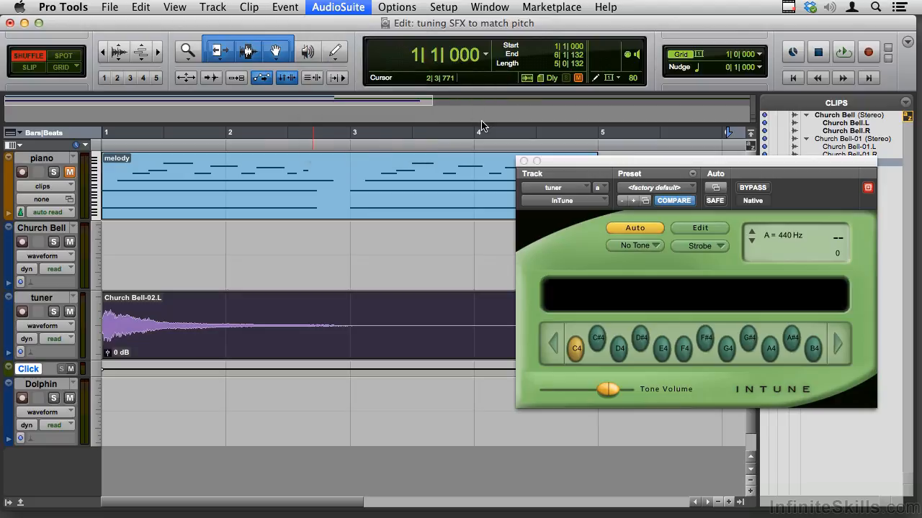
left_click_drag(479, 215, 639, 27)
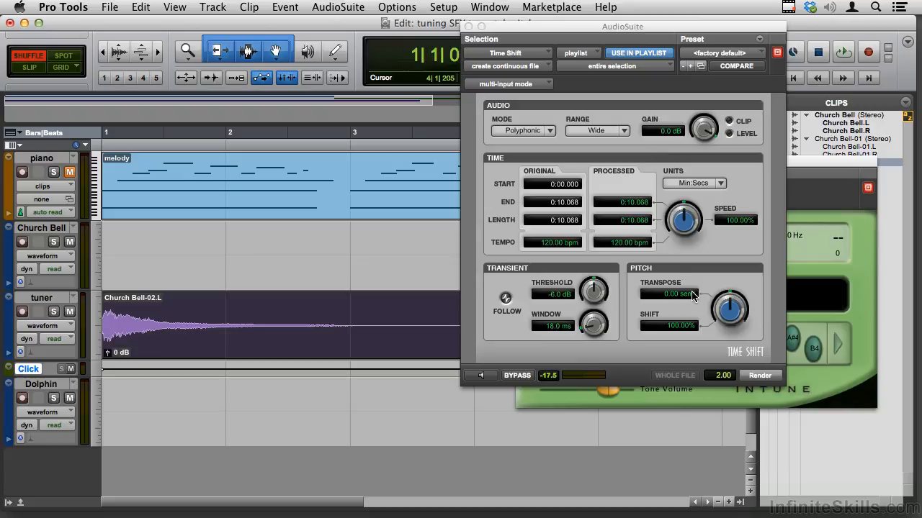
Set the Time Shift pitch transposition to -1.3 semitones.
left_click(723, 306)
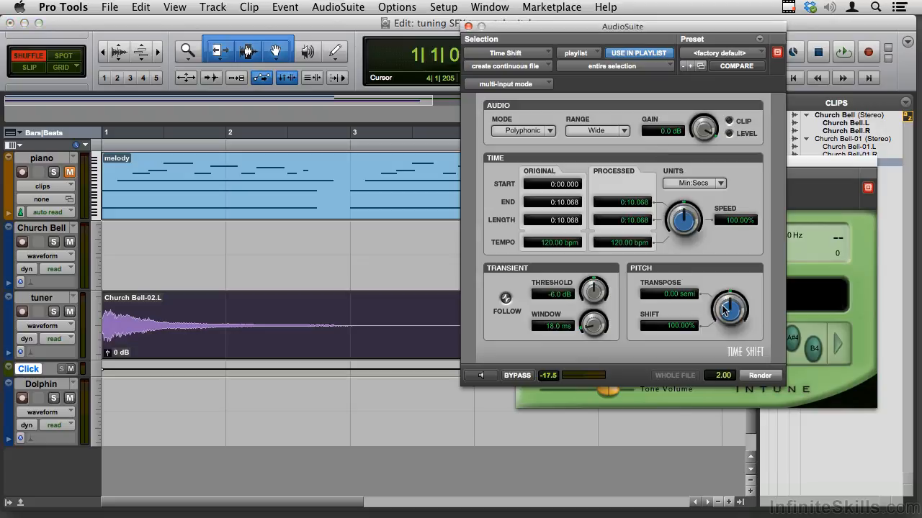
left_click(651, 297)
type("-")
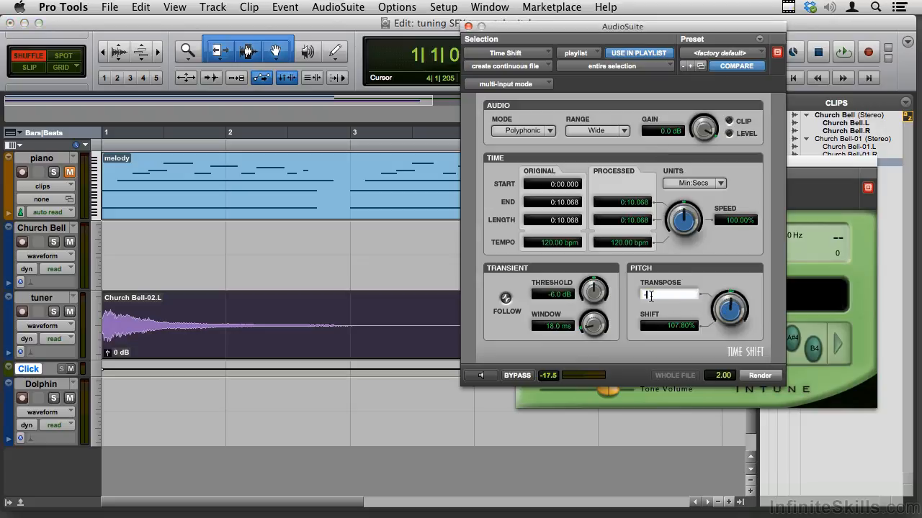
type("1.3")
key("Return")
Preview the pitch-shifted bell and render the result onto the tuner track.
left_click(480, 376)
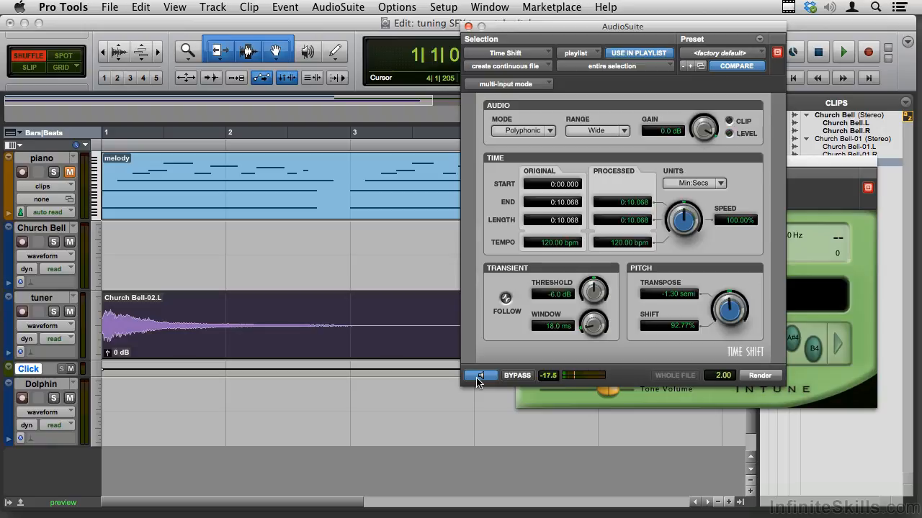
left_click(477, 378)
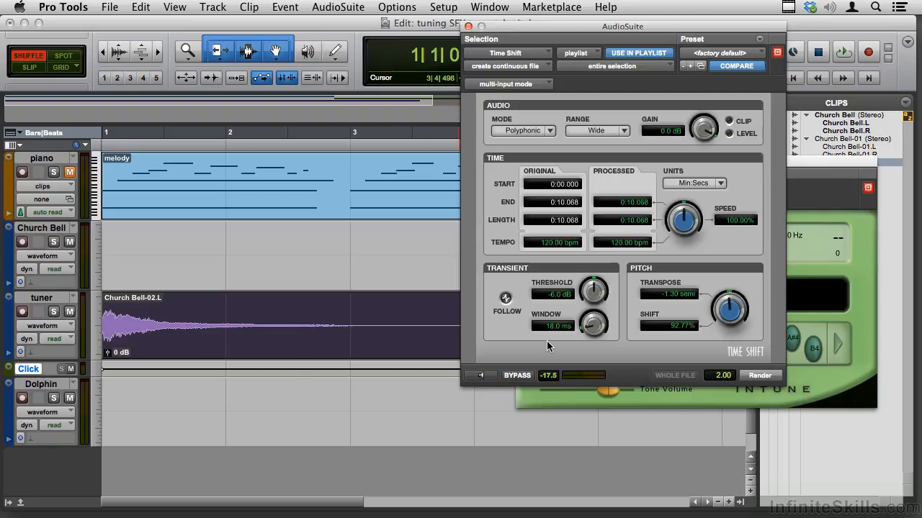
left_click(752, 378)
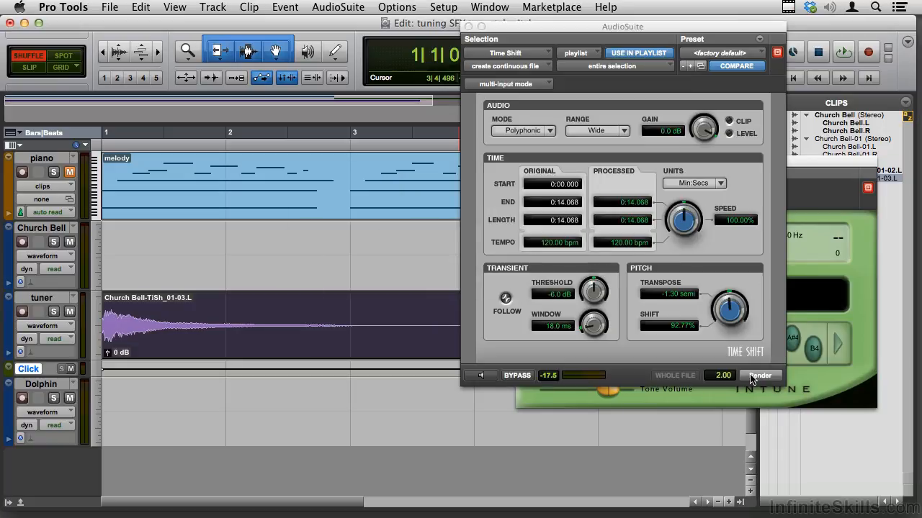
Unmute the piano track and play the melody together with the rendered bell to compare their pitch.
left_click(69, 174)
key("space")
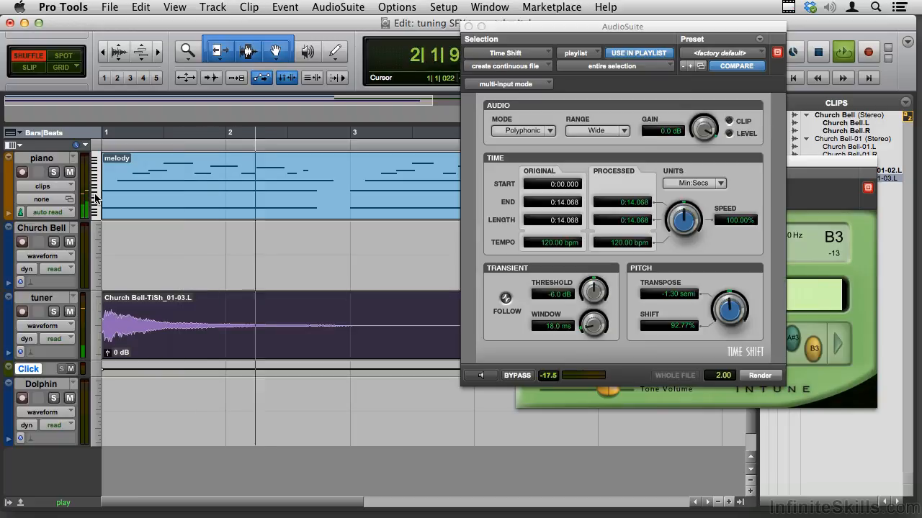
key("space")
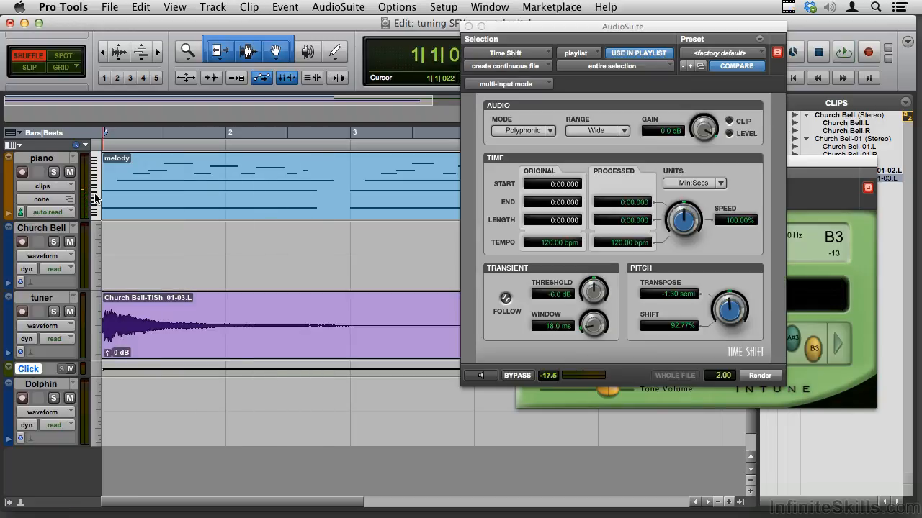
key("space")
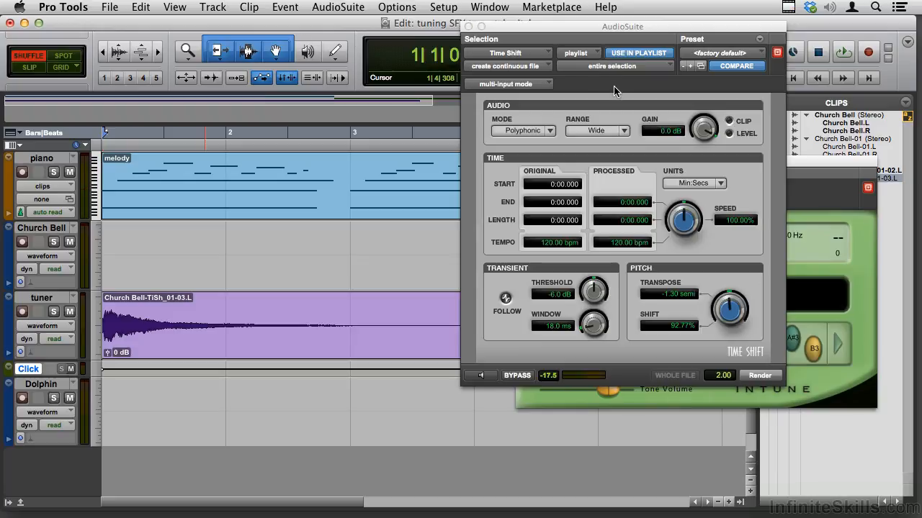
Save the Time Shift settings as a preset named "tune my bell" and mute the tuner track.
left_click(759, 40)
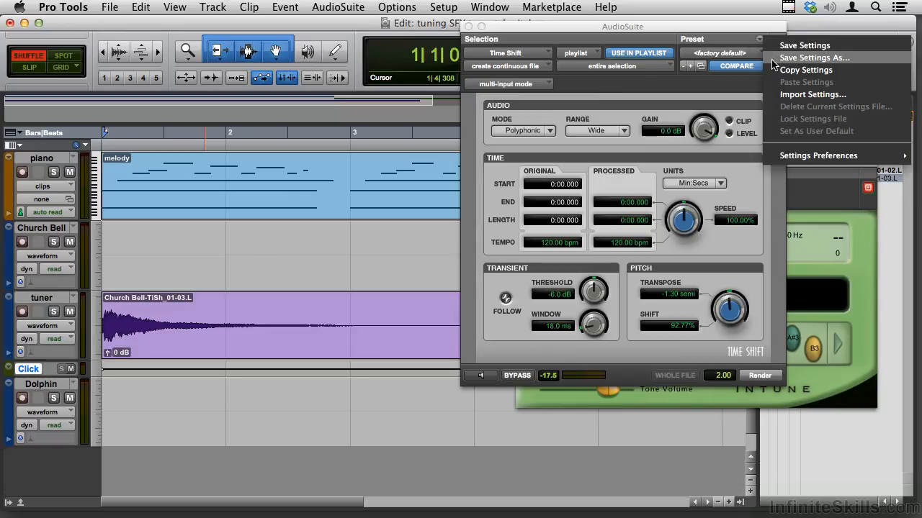
left_click(775, 59)
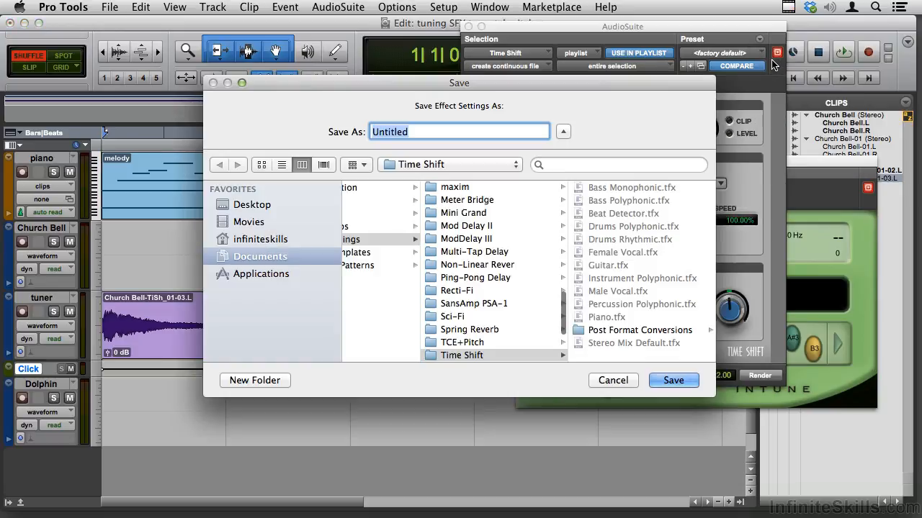
type("tune my bell")
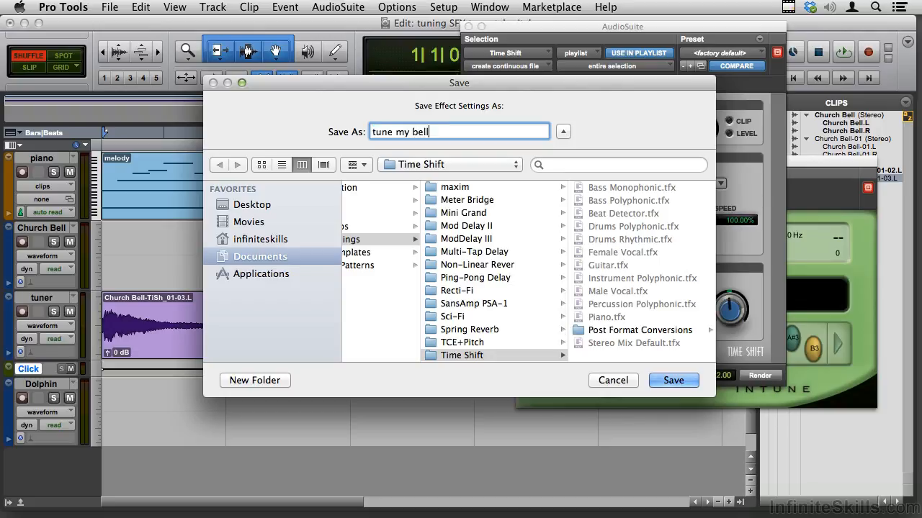
key("Return")
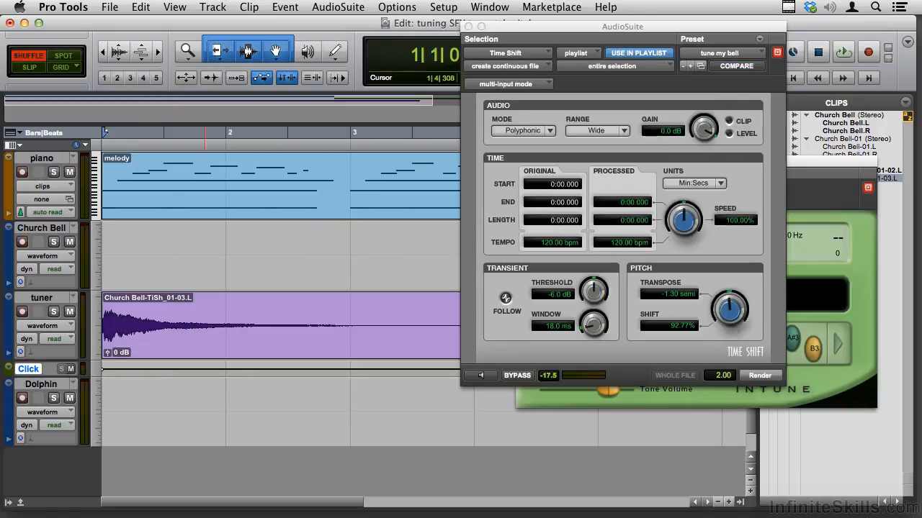
left_click(70, 312)
Examine the multichannel Pitch Shift plug-ins available as inserts for the Church Bell track in the mixer, without inserting one.
key("super+equal")
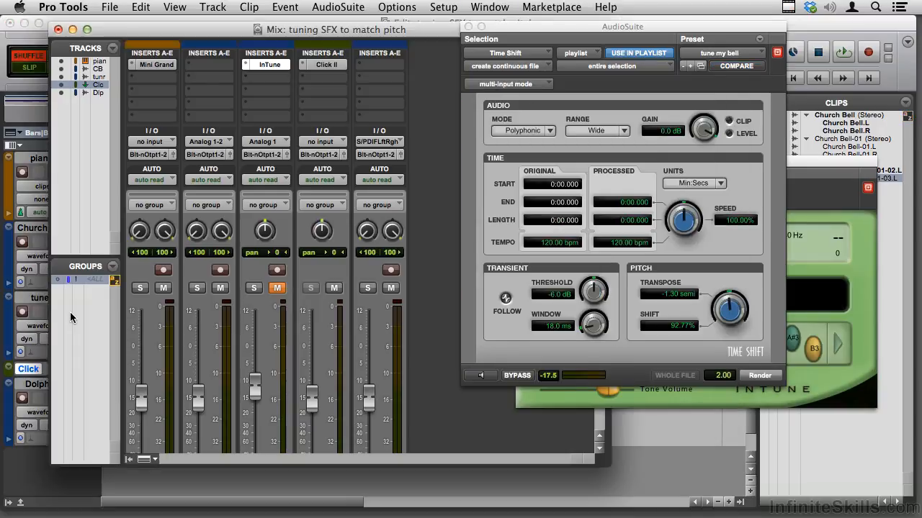
left_click(190, 65)
mouse_move(212, 95)
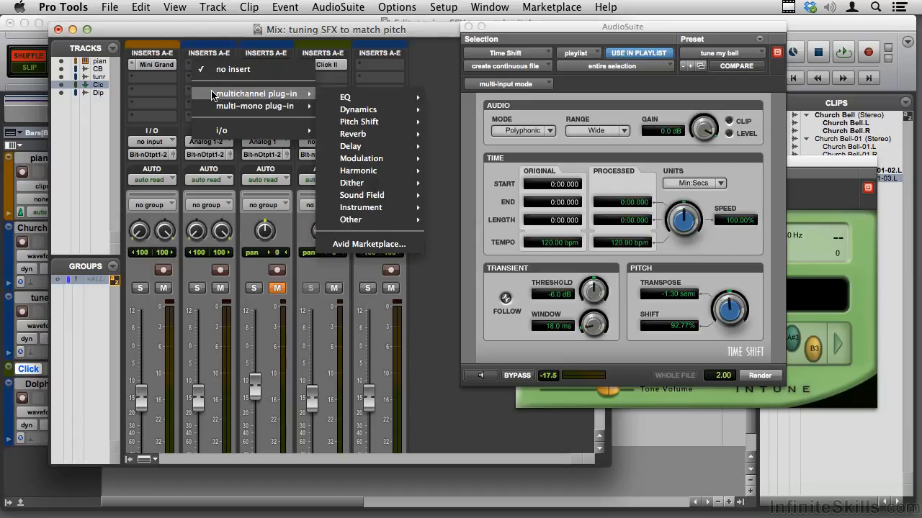
mouse_move(354, 123)
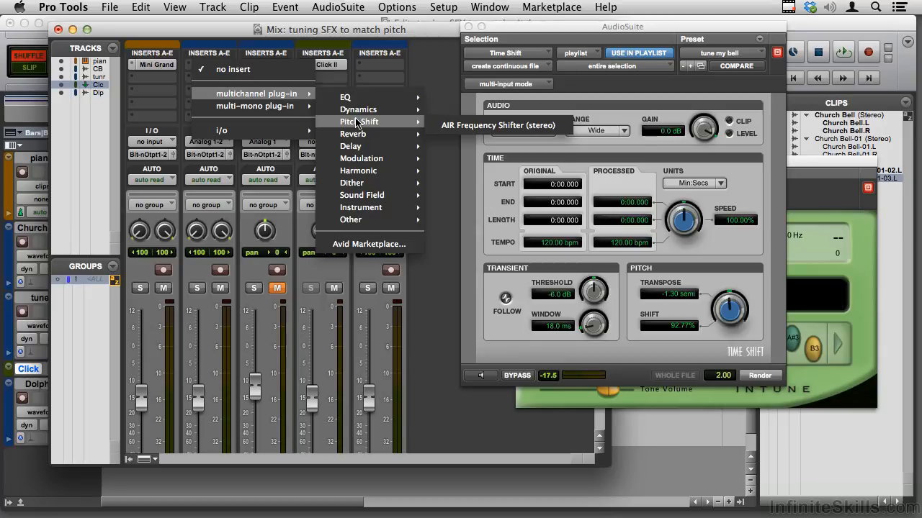
left_click(430, 76)
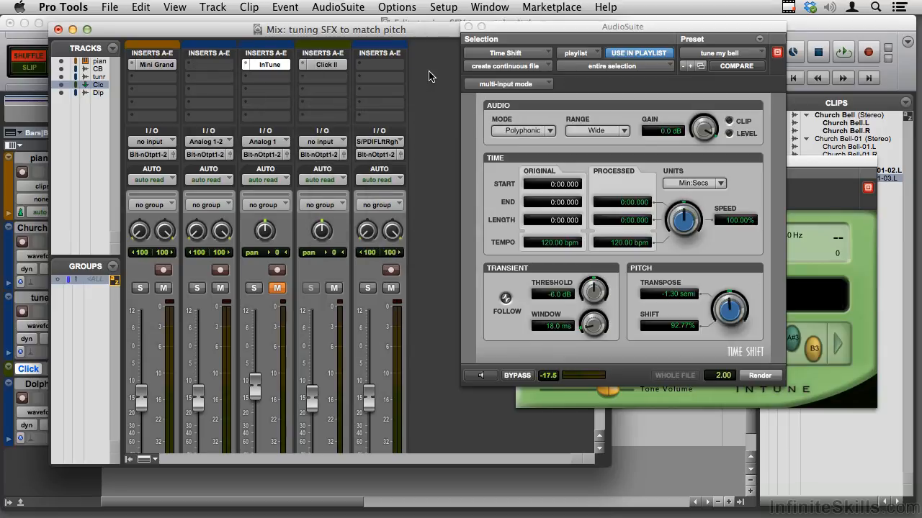
key("super+equal")
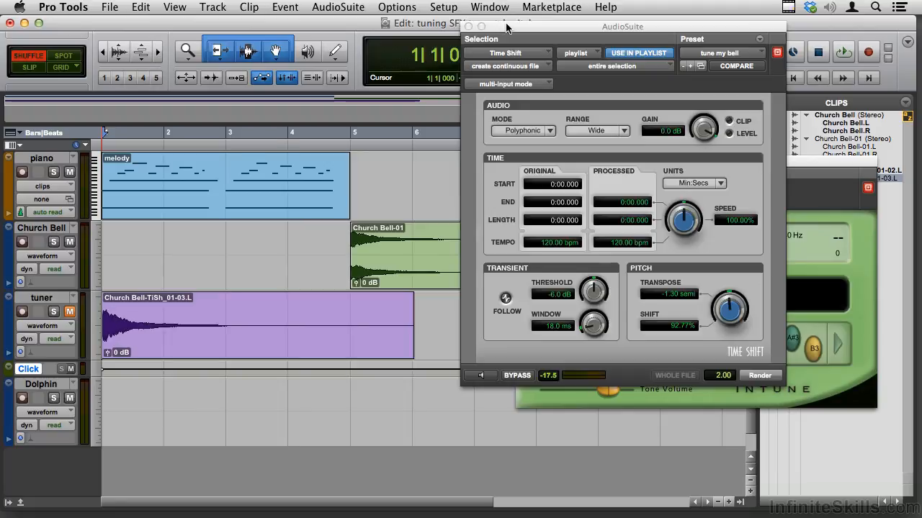
Move the AudioSuite window aside, select the Church Bell-01 clip and reopen the Time Shift processor.
left_click_drag(506, 27, 648, 44)
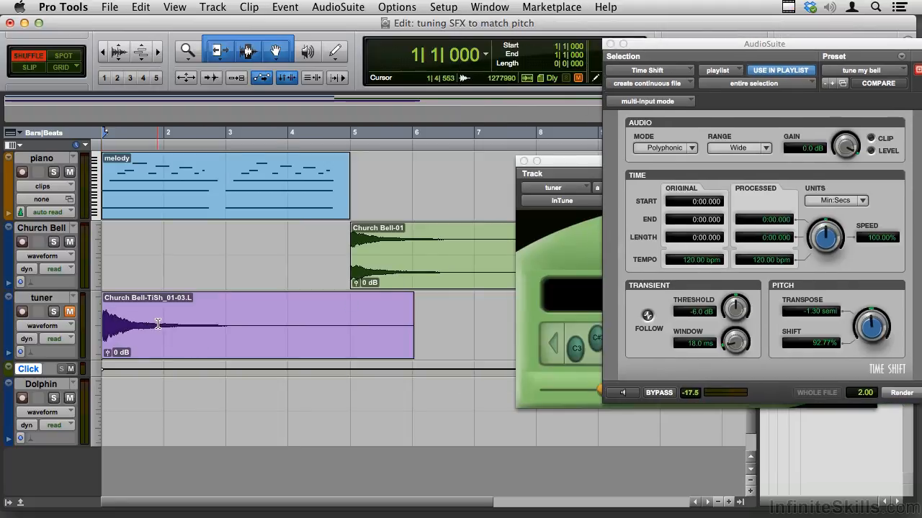
left_click(408, 276)
left_click(337, 7)
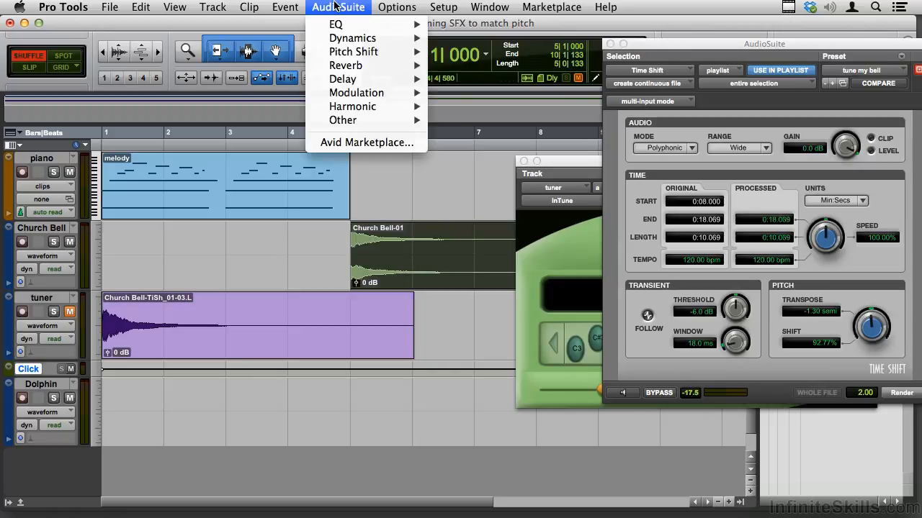
mouse_move(347, 54)
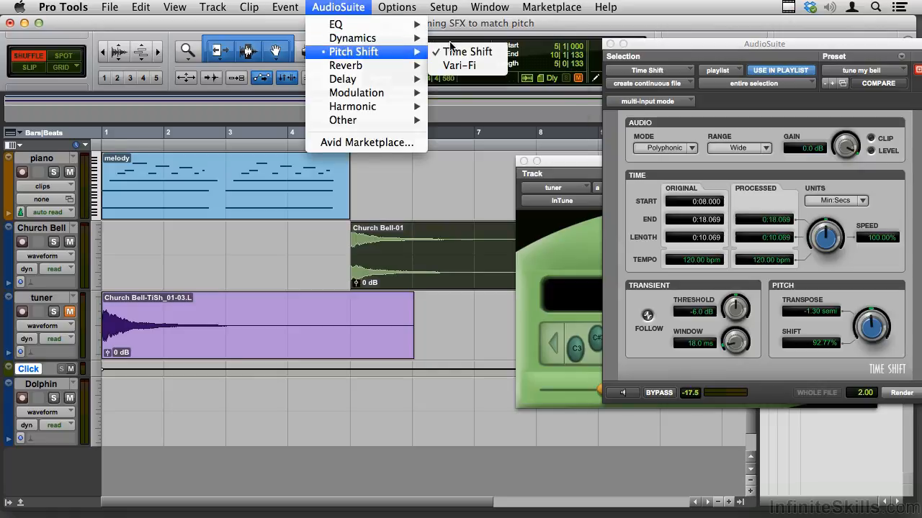
left_click(473, 54)
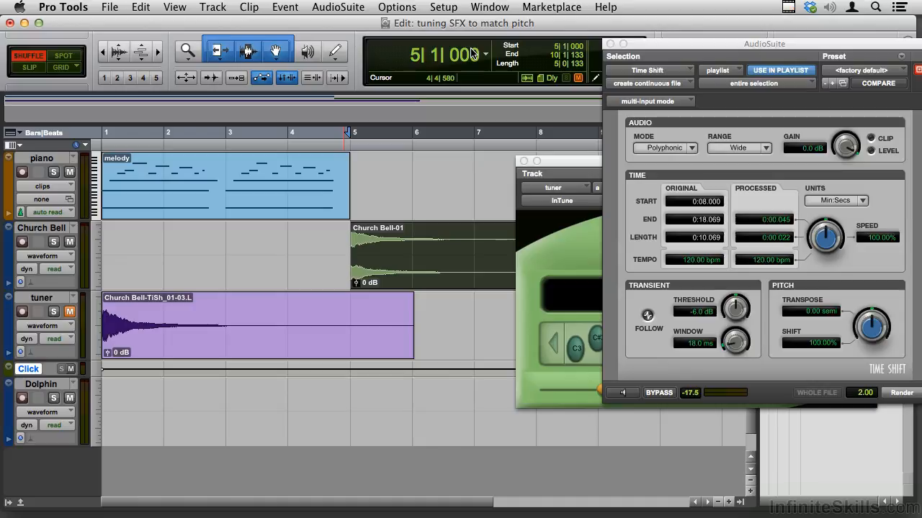
Load the "tune my bell" preset and render it onto the selected Church Bell clip.
left_click(856, 71)
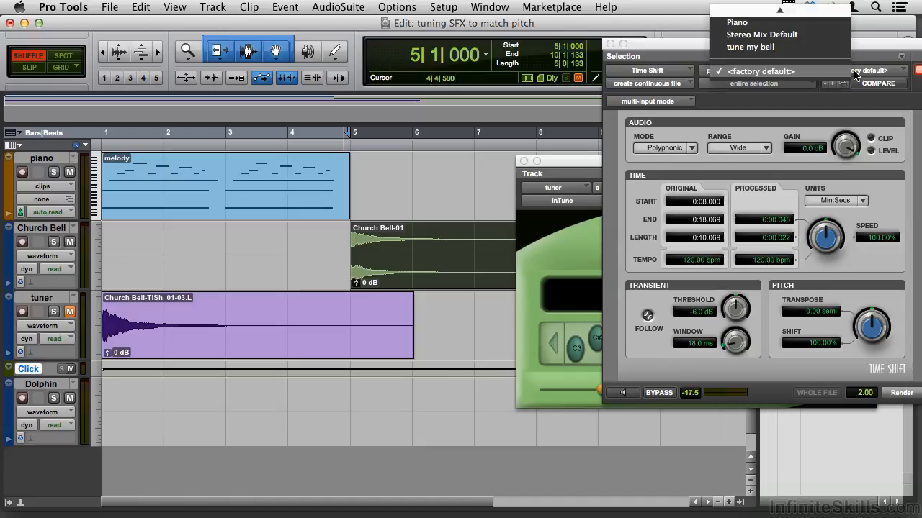
left_click(788, 48)
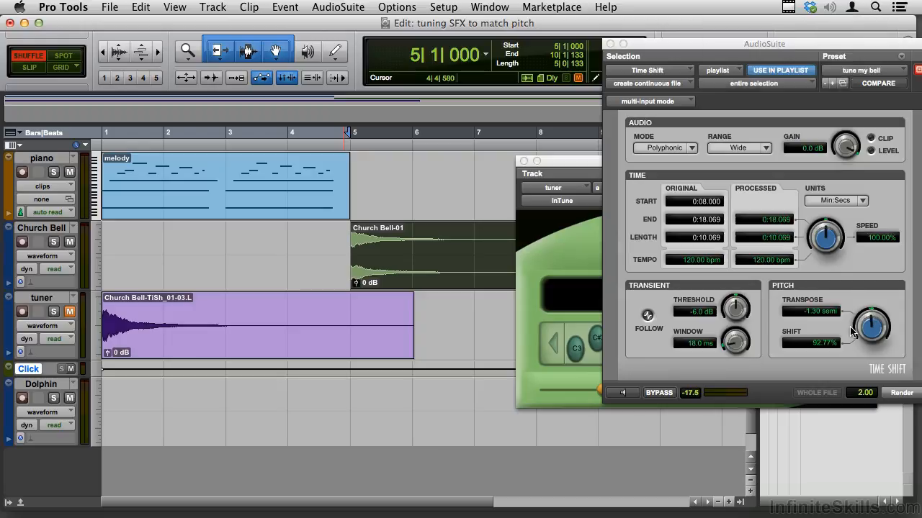
left_click(901, 393)
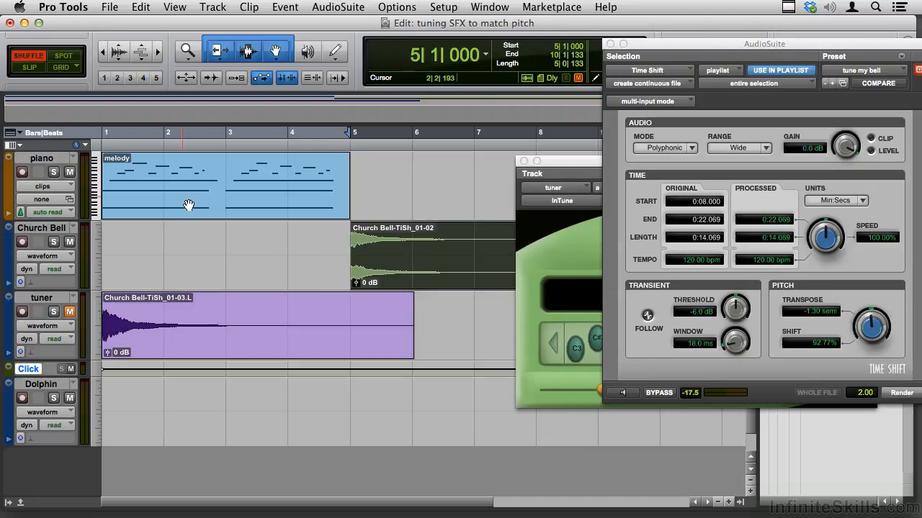
Play the session from the start to hear the piano melody lead into the tuned church bell.
key("Return")
key("space")
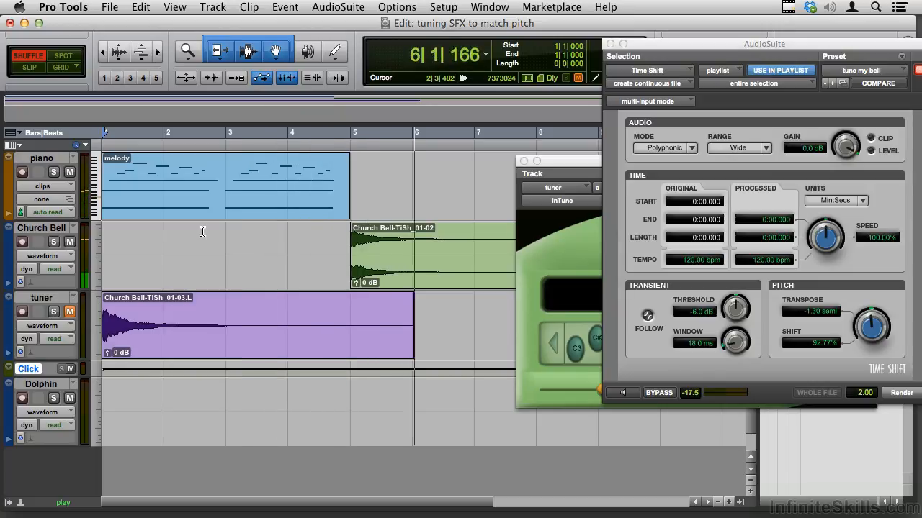
key("space")
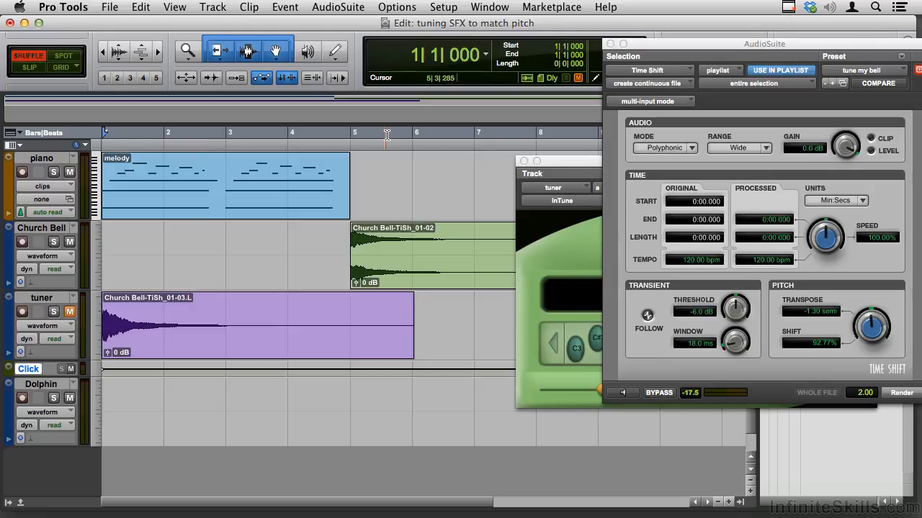
Close the AudioSuite and InTune windows and mute the Church Bell and piano tracks.
left_click(611, 44)
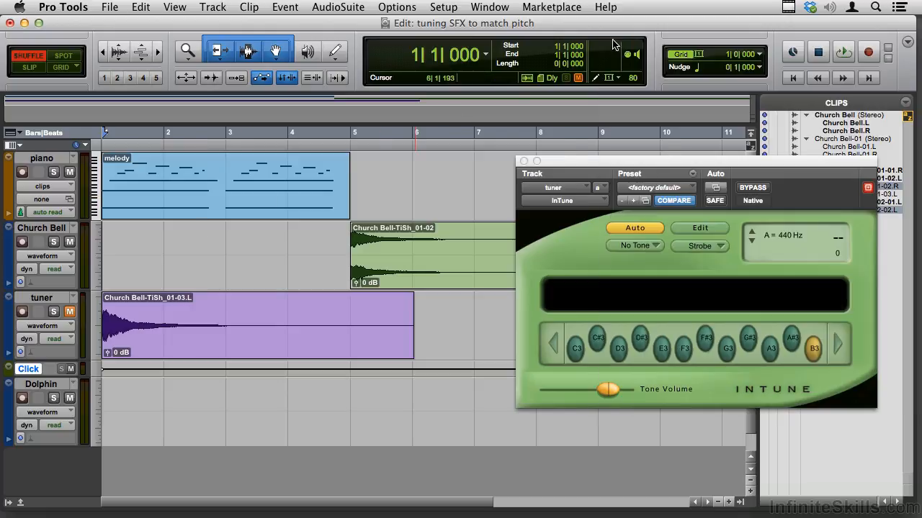
left_click(524, 160)
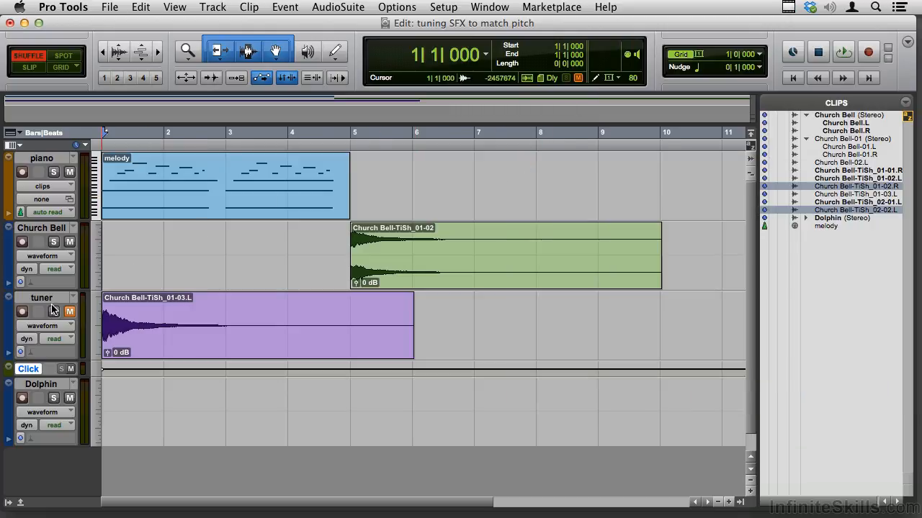
left_click(68, 242)
left_click(69, 172)
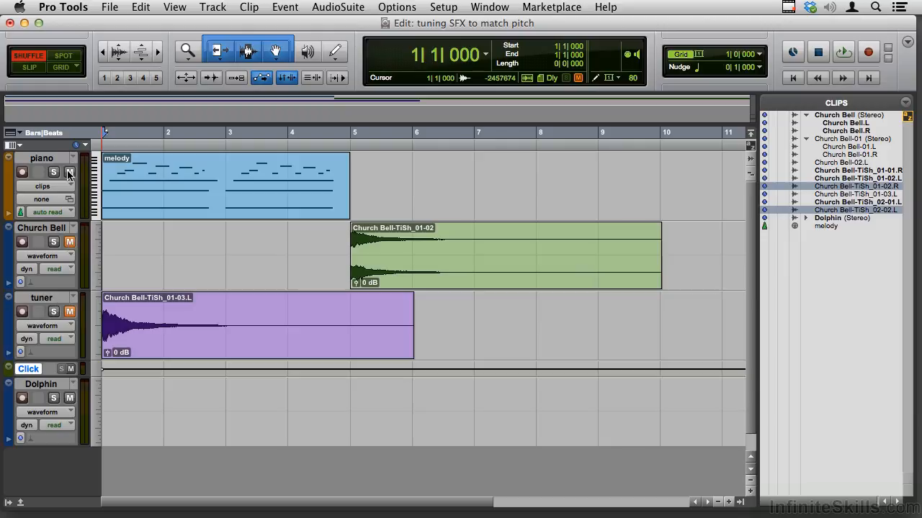
Place the Dolphin clip at the start of the Dolphin track and move that track directly below the piano track.
left_click(844, 220)
left_click_drag(831, 222, 214, 432)
left_click_drag(52, 387, 55, 240)
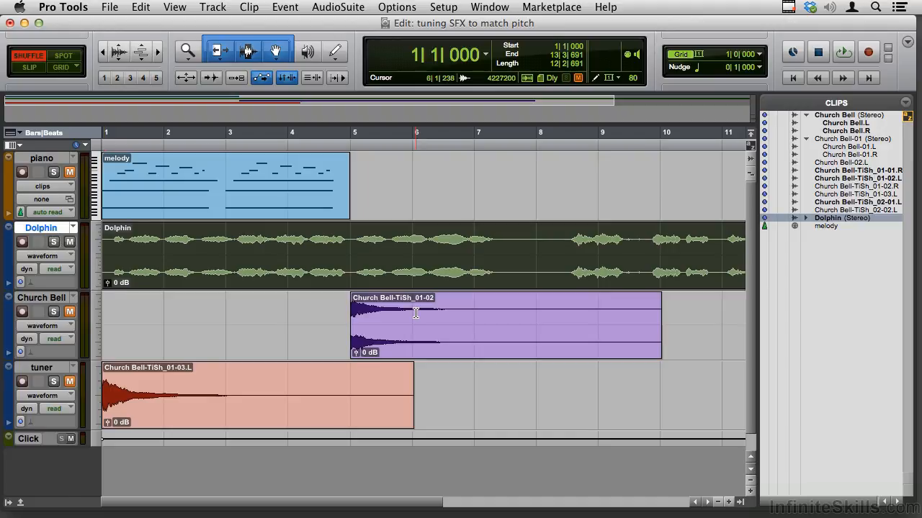
Preview the Dolphin clip and trim about 1.8 beats off its beginning so it starts on a clean call.
key("space")
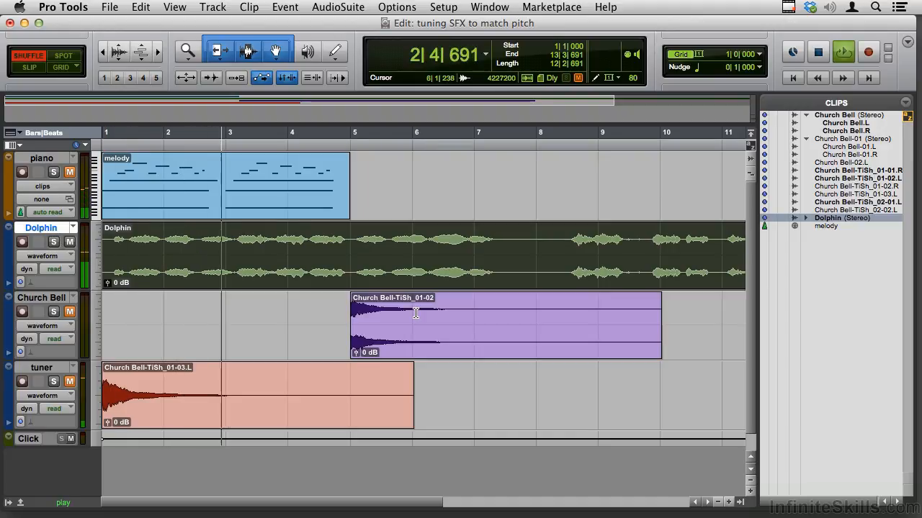
key("space")
left_click(128, 263)
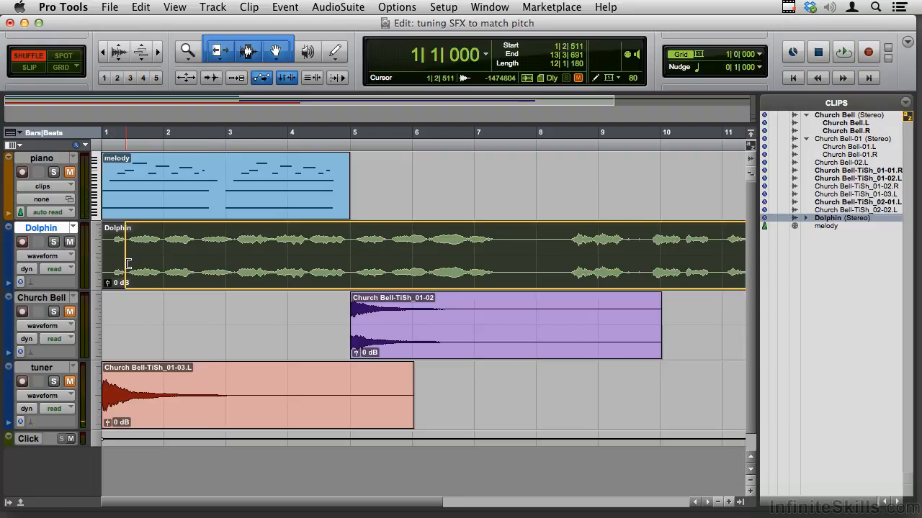
left_click_drag(128, 263, 131, 271)
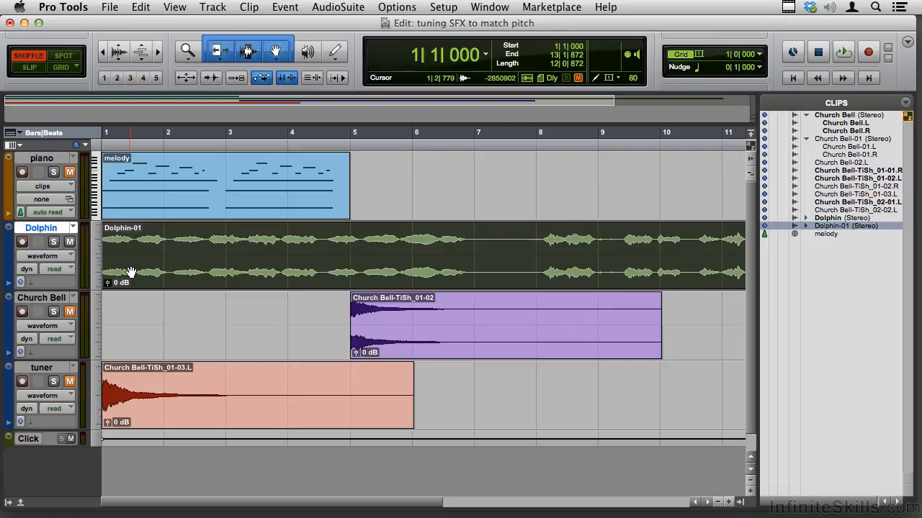
Split the Dolphin clip after its first three calls, about 1|2|660 in length, and delete the remainder.
left_click(206, 245)
key("super+e")
left_click(267, 274)
key("Delete")
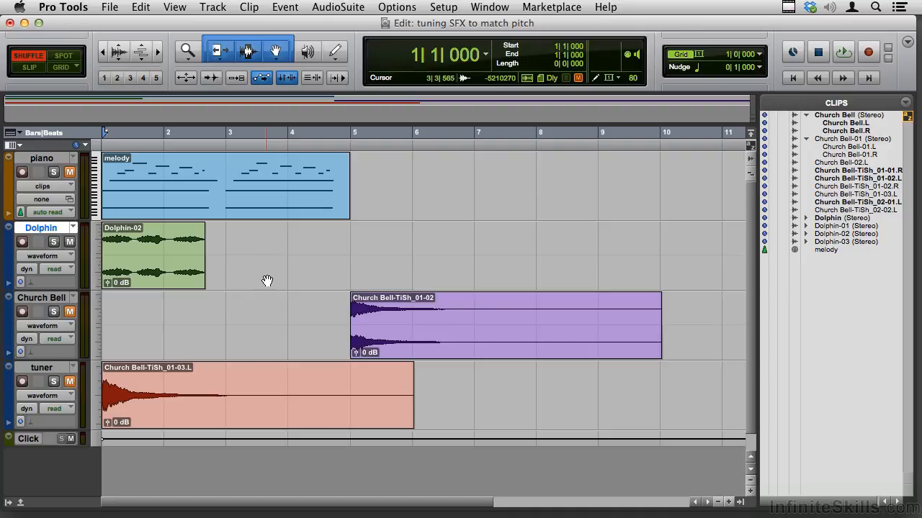
Play the shortened Dolphin clip to listen to its pitch.
key("super+bracketright")
key("super+bracketright")
key("space")
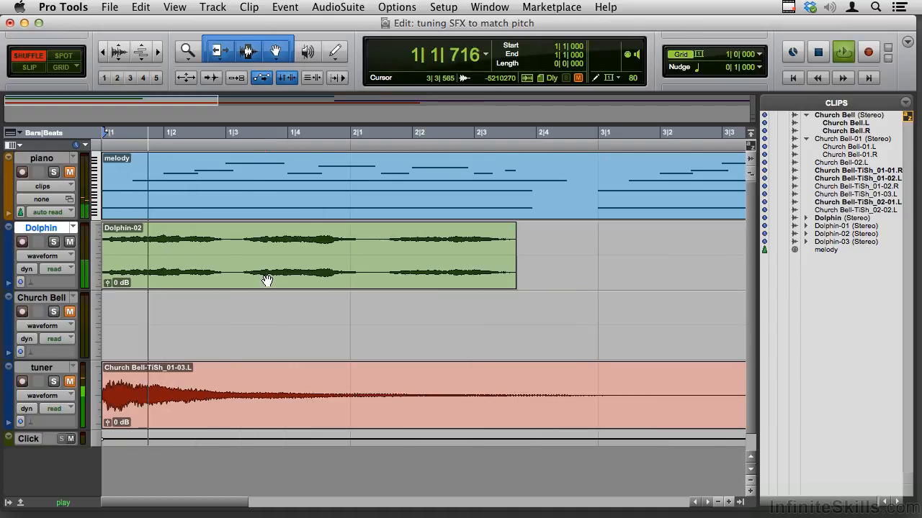
key("space")
Unmute and record-arm the piano track, and play the selected Dolphin clip.
left_click(69, 173)
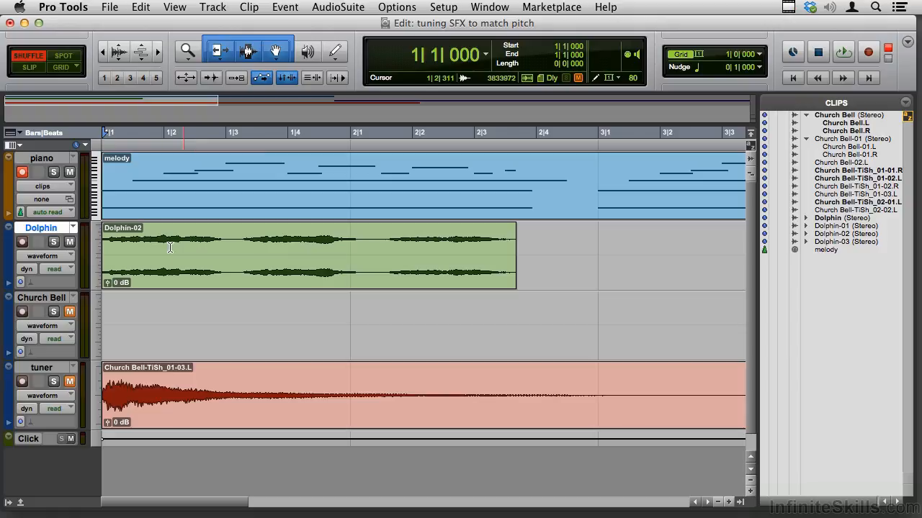
left_click(191, 281)
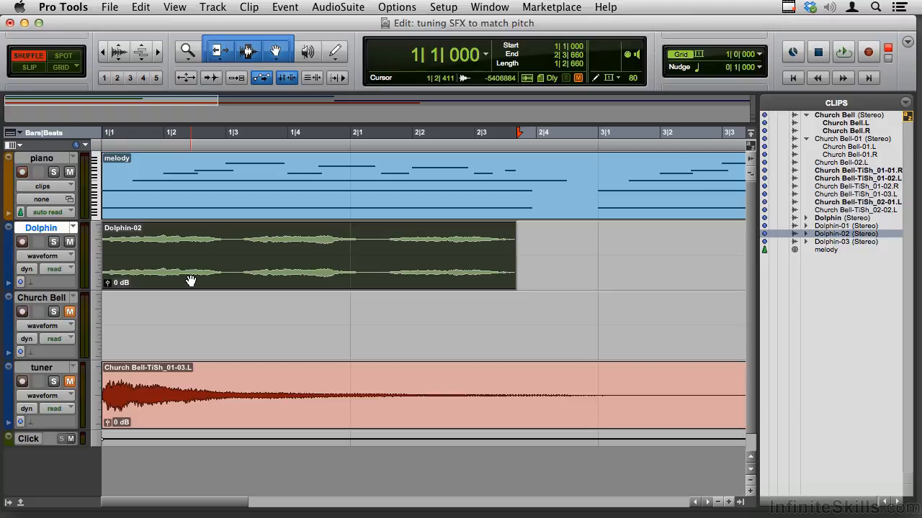
left_click(845, 52)
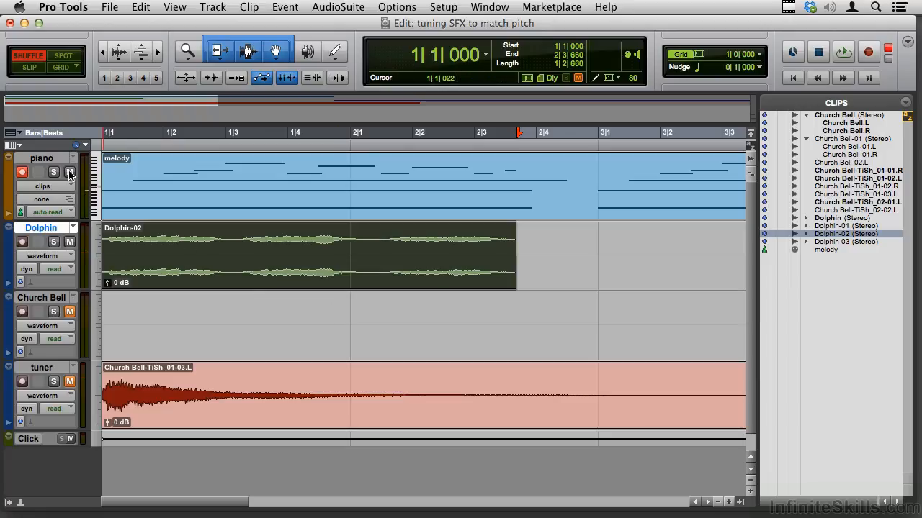
Mute the melody clip and play the Dolphin clip again to compare its pitch with live piano notes.
left_click(151, 214)
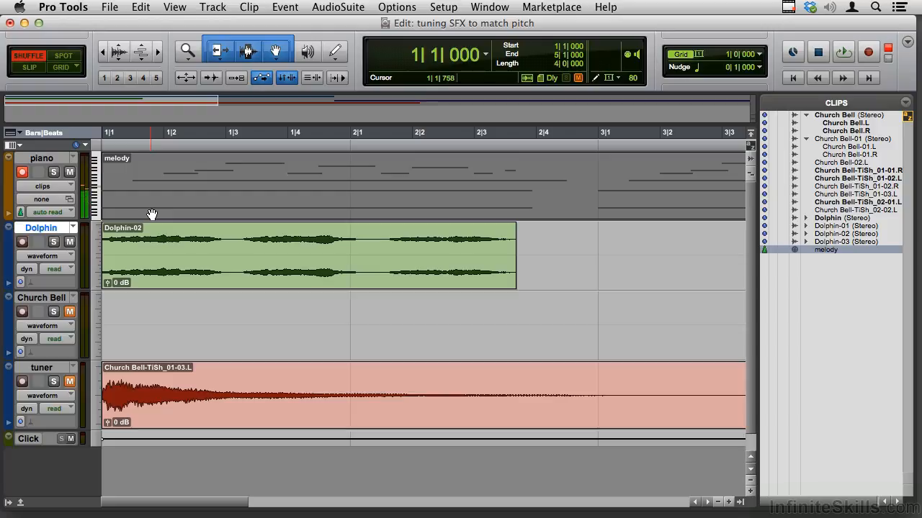
key("space")
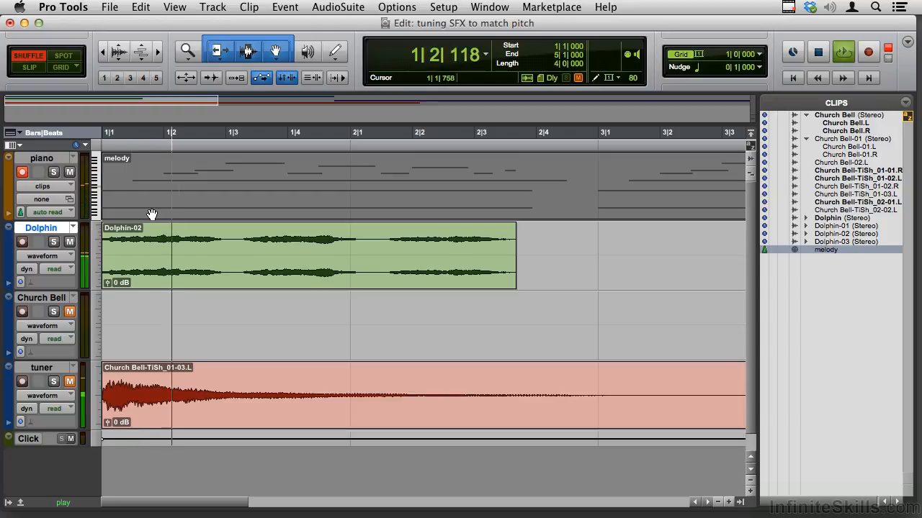
key("space")
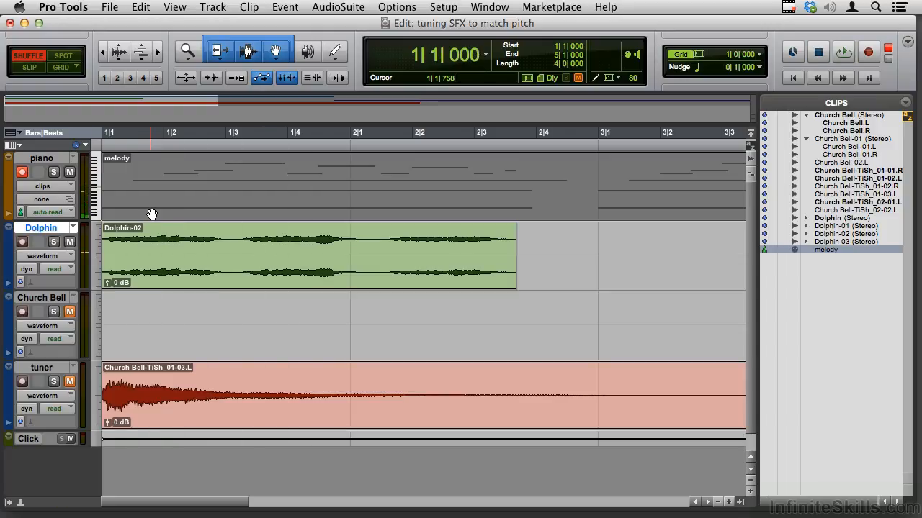
key("space")
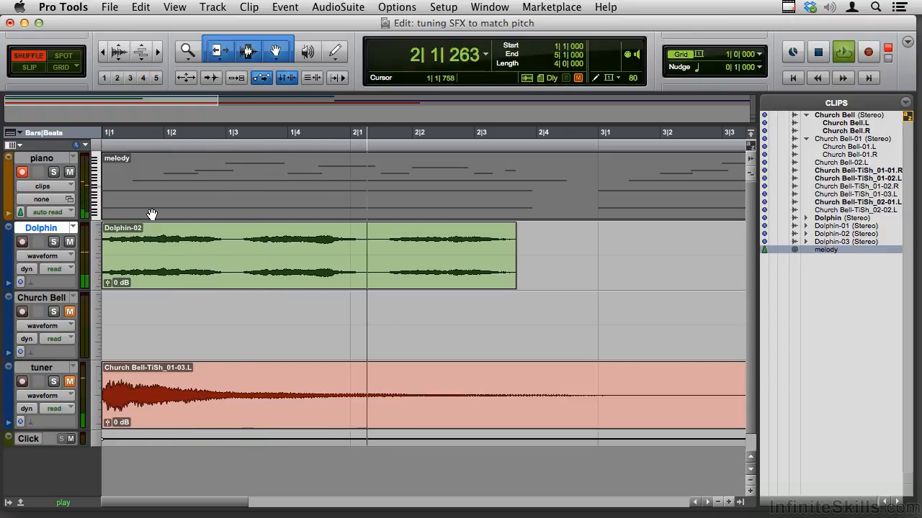
key("space")
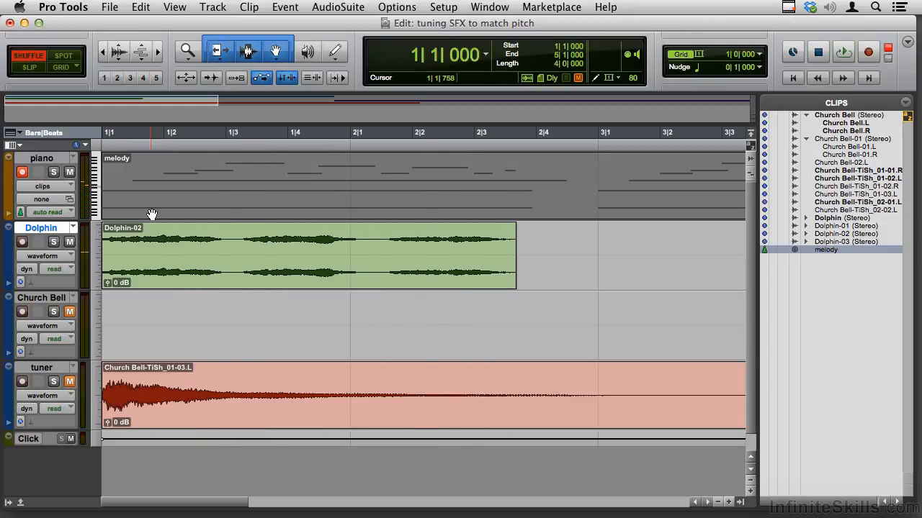
Play the session from bar 1 twice with the melody muted, comparing the dolphin calls with live piano notes.
key("space")
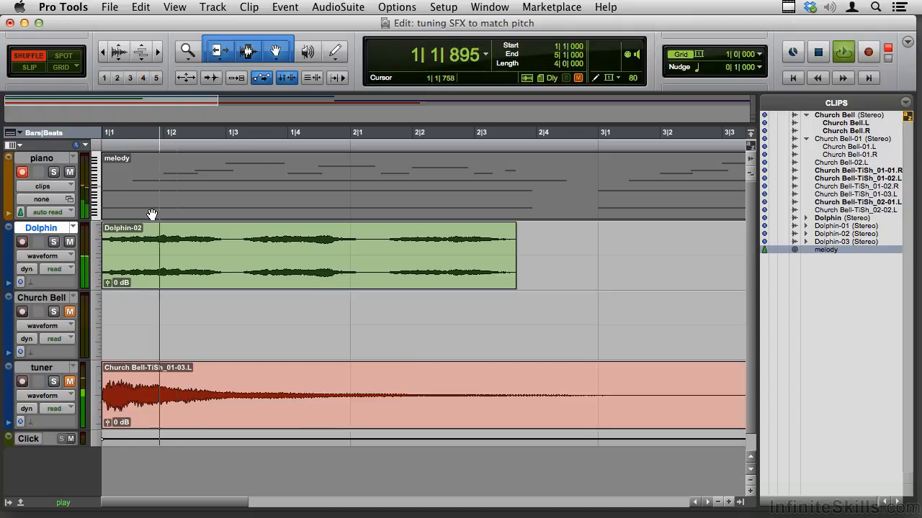
key("space")
key("space")
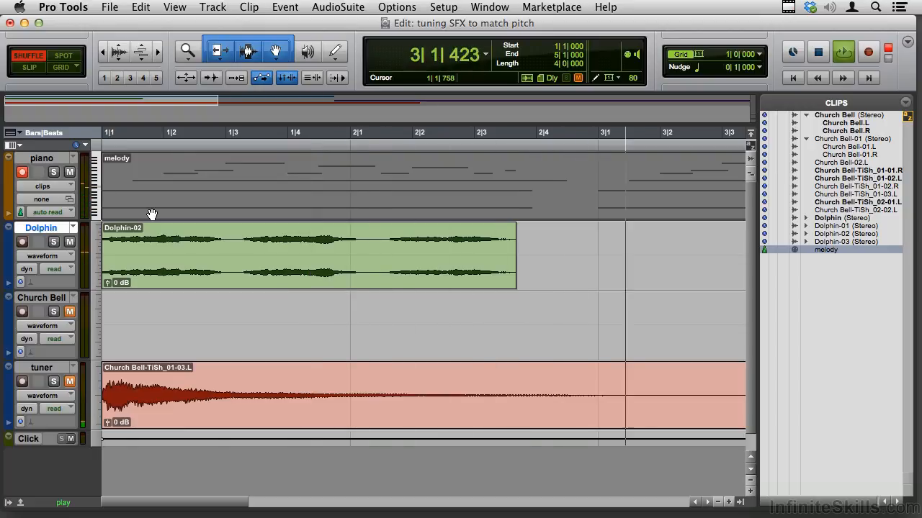
key("space")
Select the Dolphin clip and replay its opening calls repeatedly to identify their pitch against live piano notes.
left_click(225, 279)
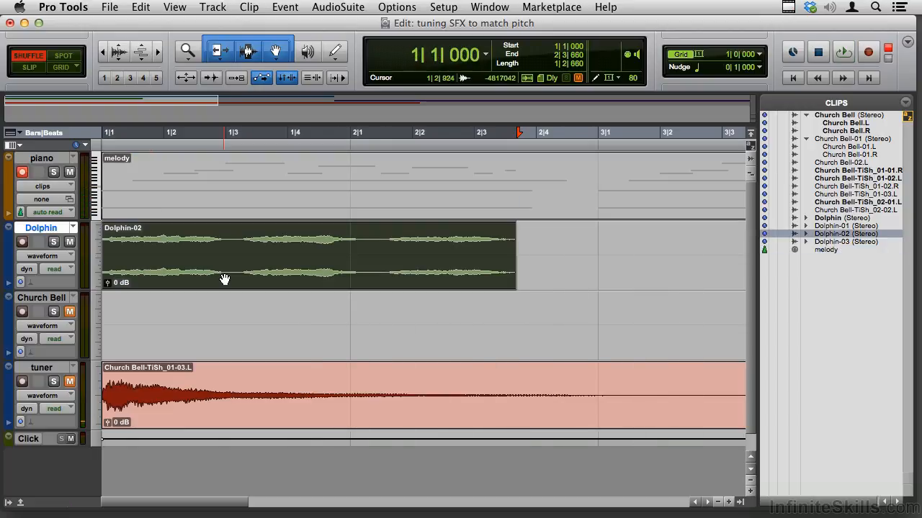
key("space")
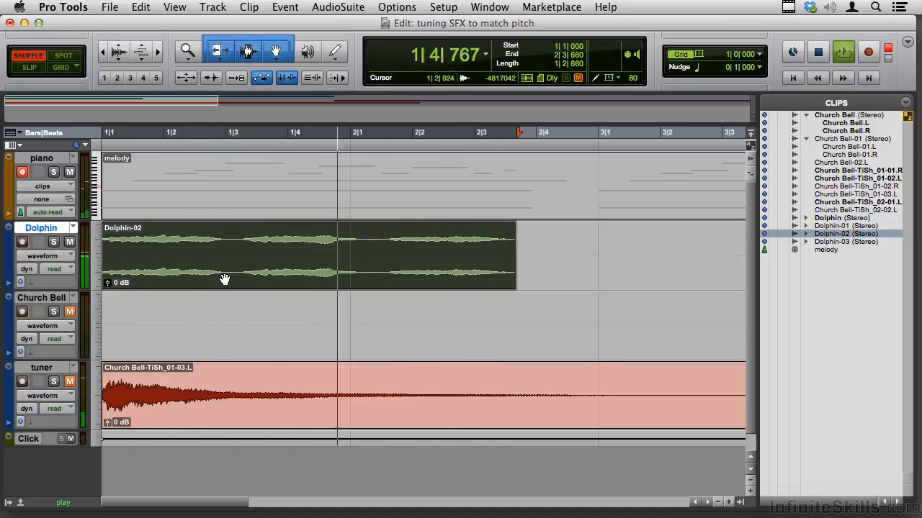
key("space")
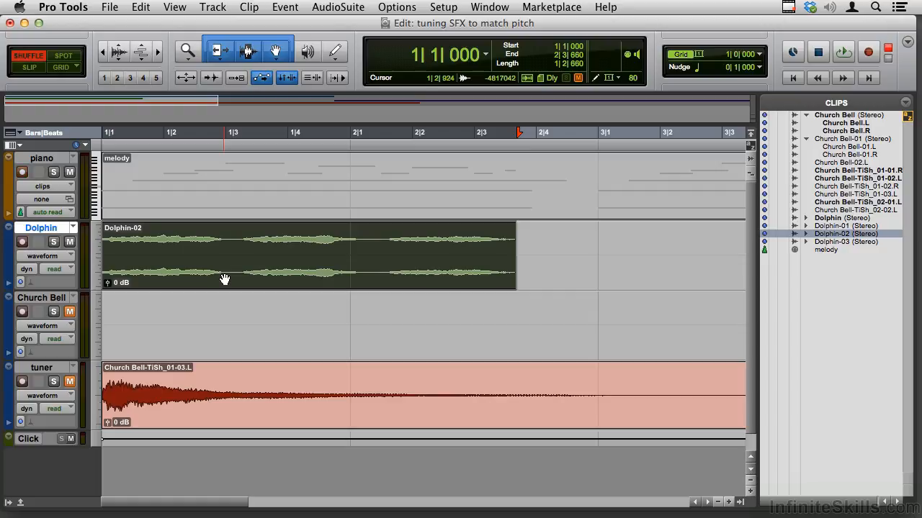
key("space")
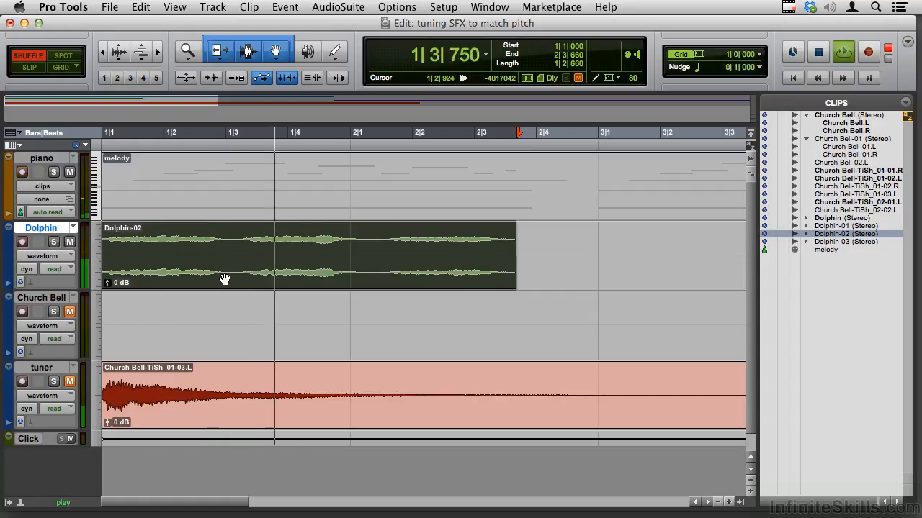
key("space")
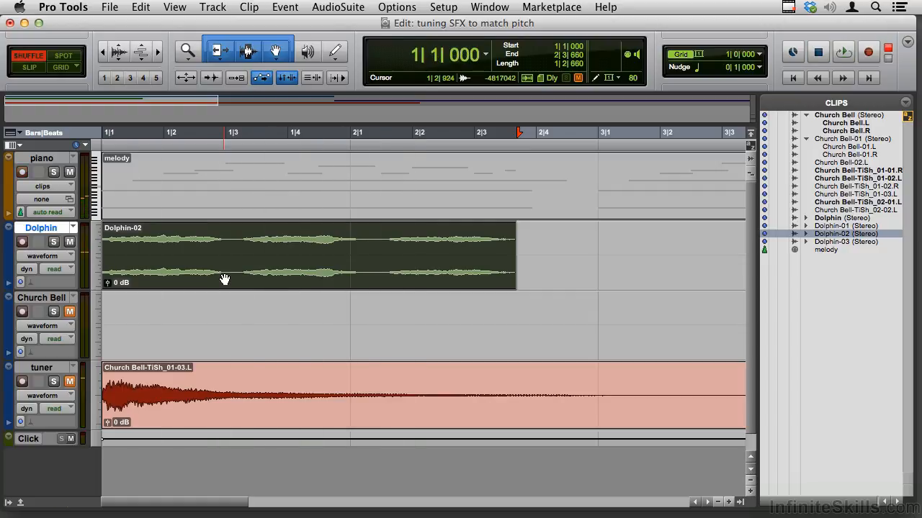
key("space")
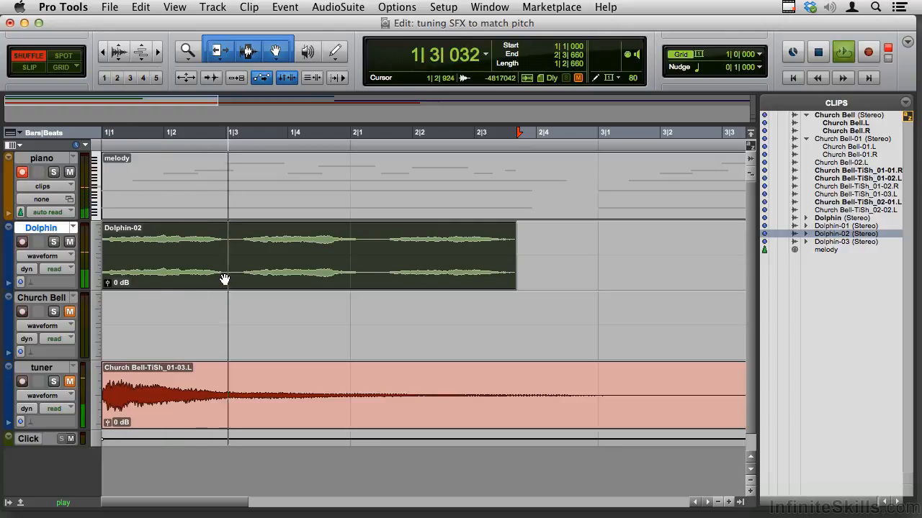
key("space")
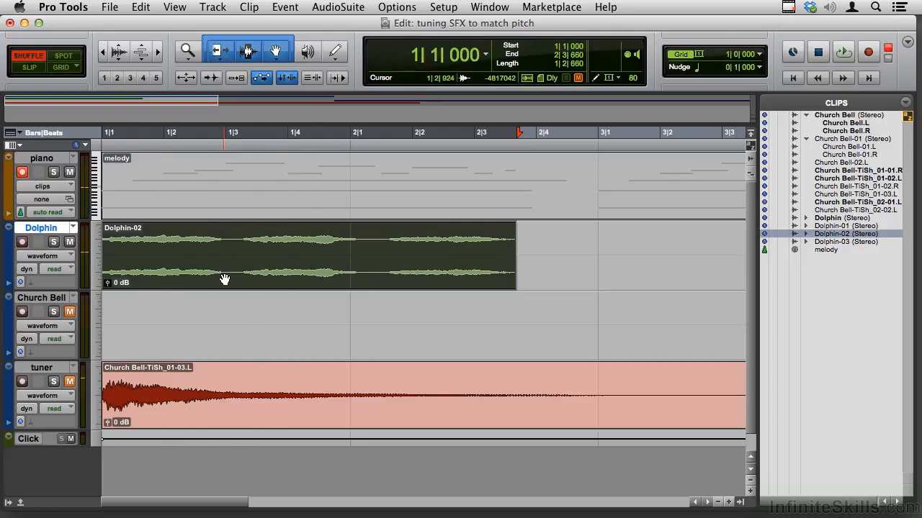
key("space")
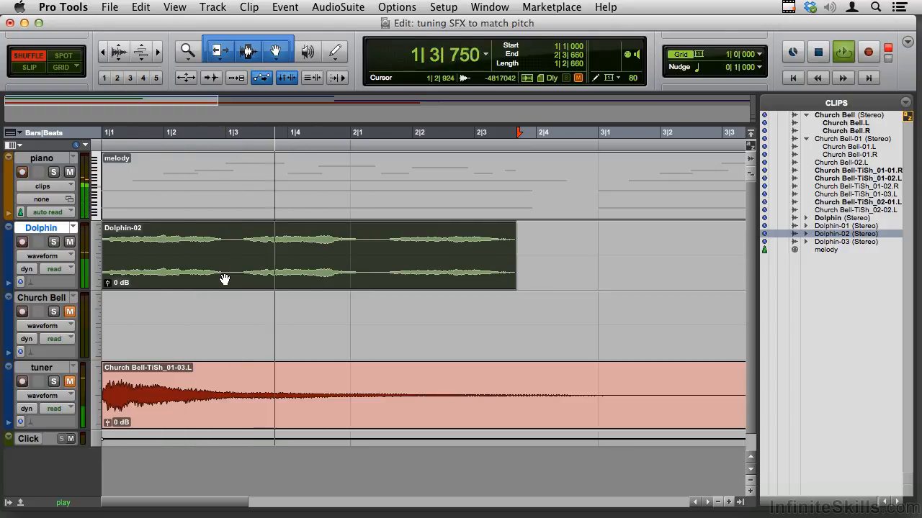
key("space")
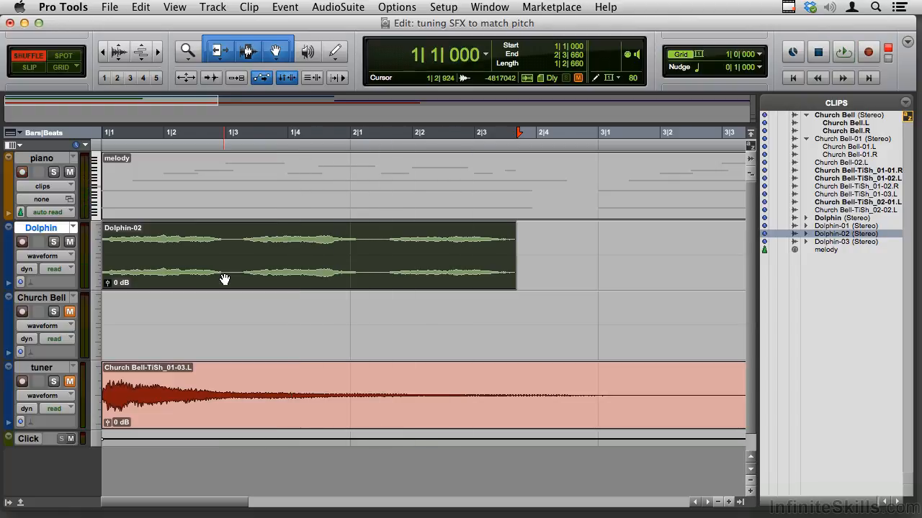
key("space")
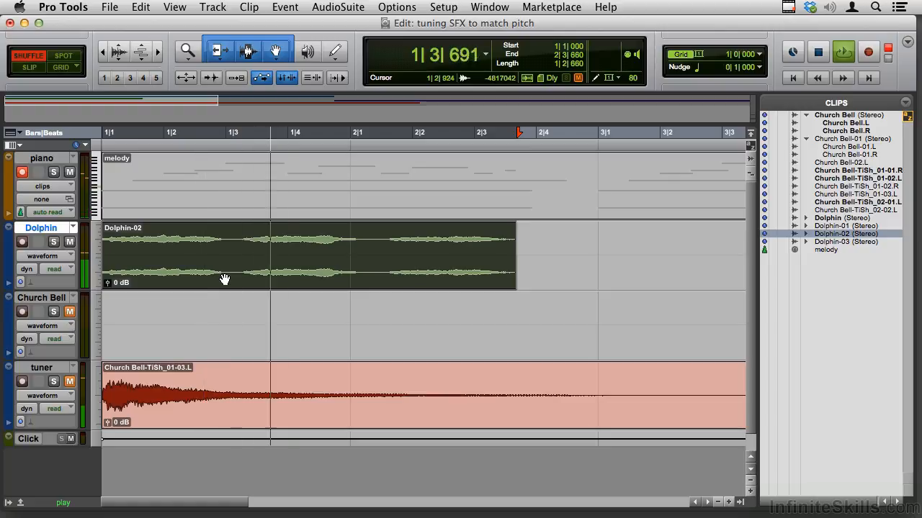
key("space")
key("space")
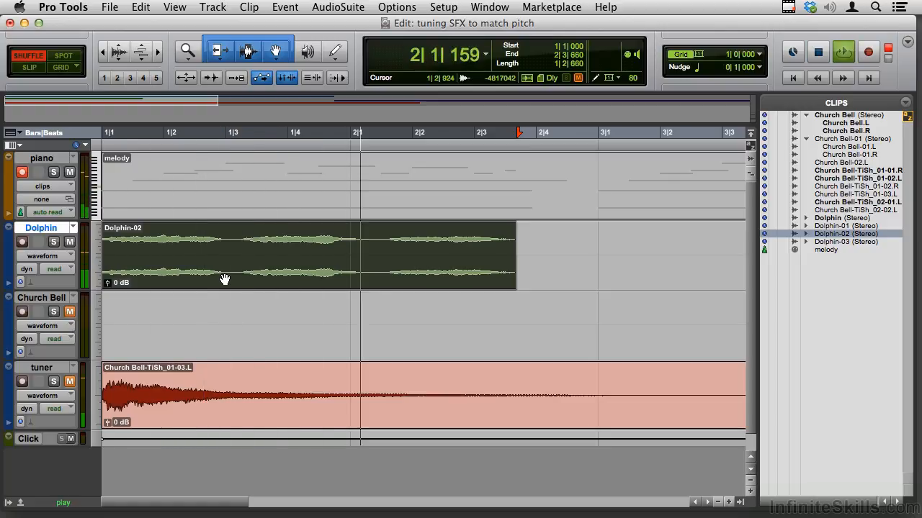
key("space")
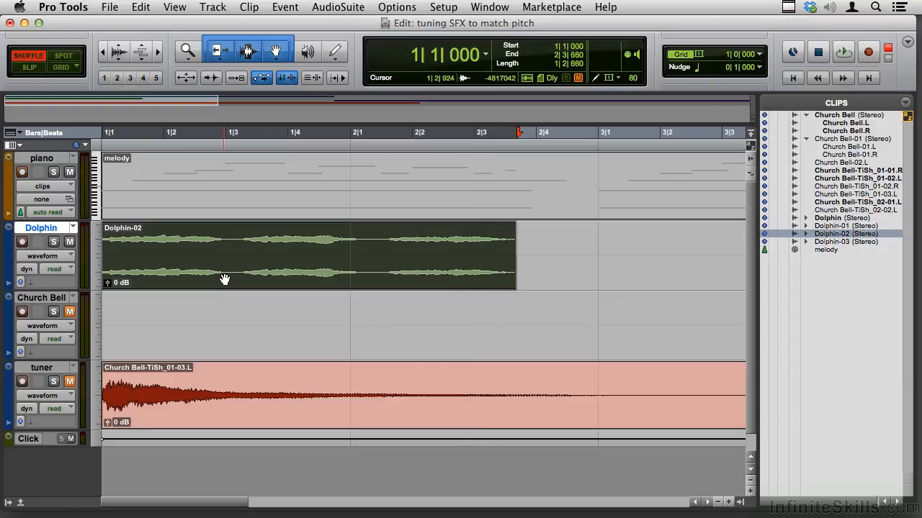